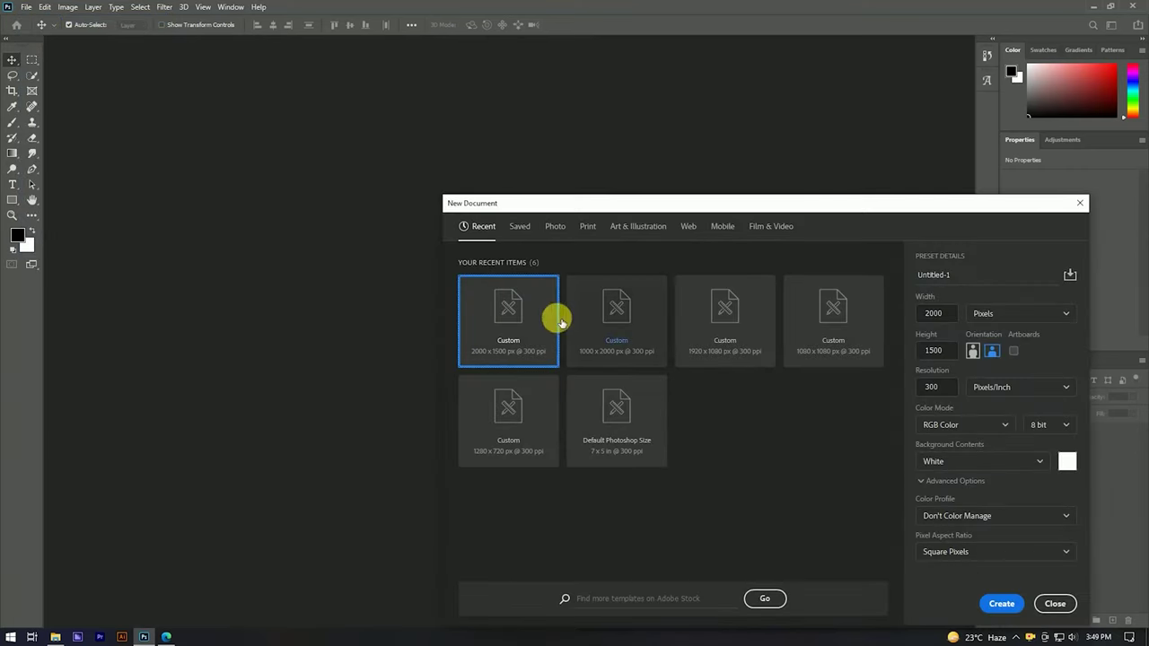
Step: Create a 2000 × 1500 px document and place 1.jpg, enlarged to fill the canvas
left_click(1001, 603)
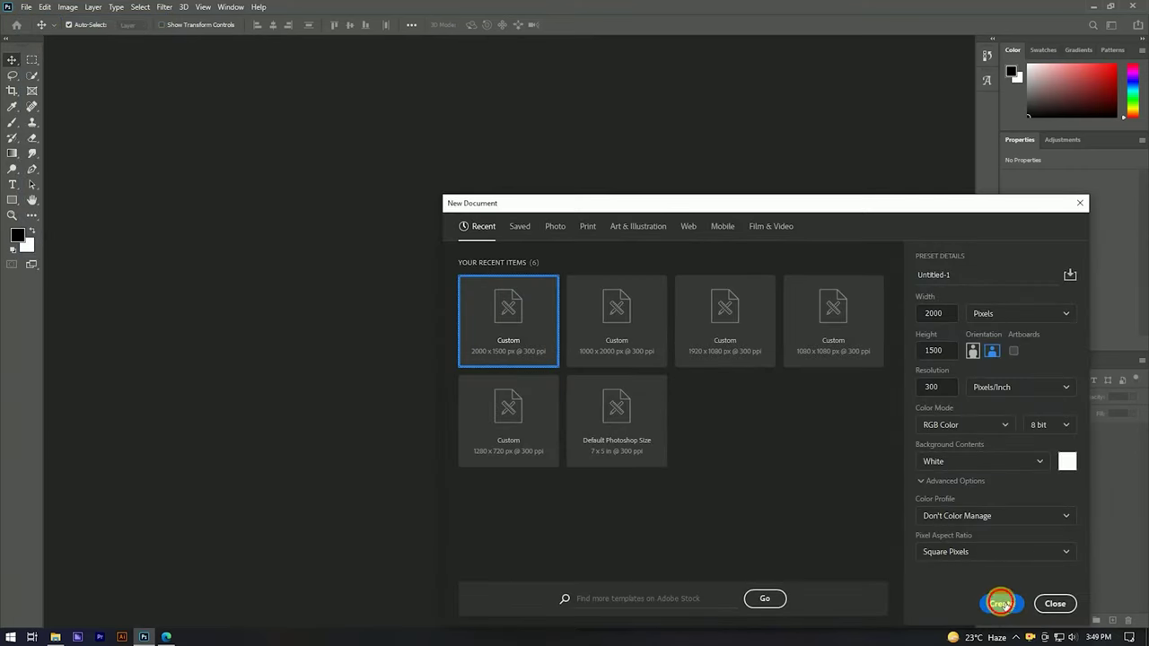
left_click(55, 636)
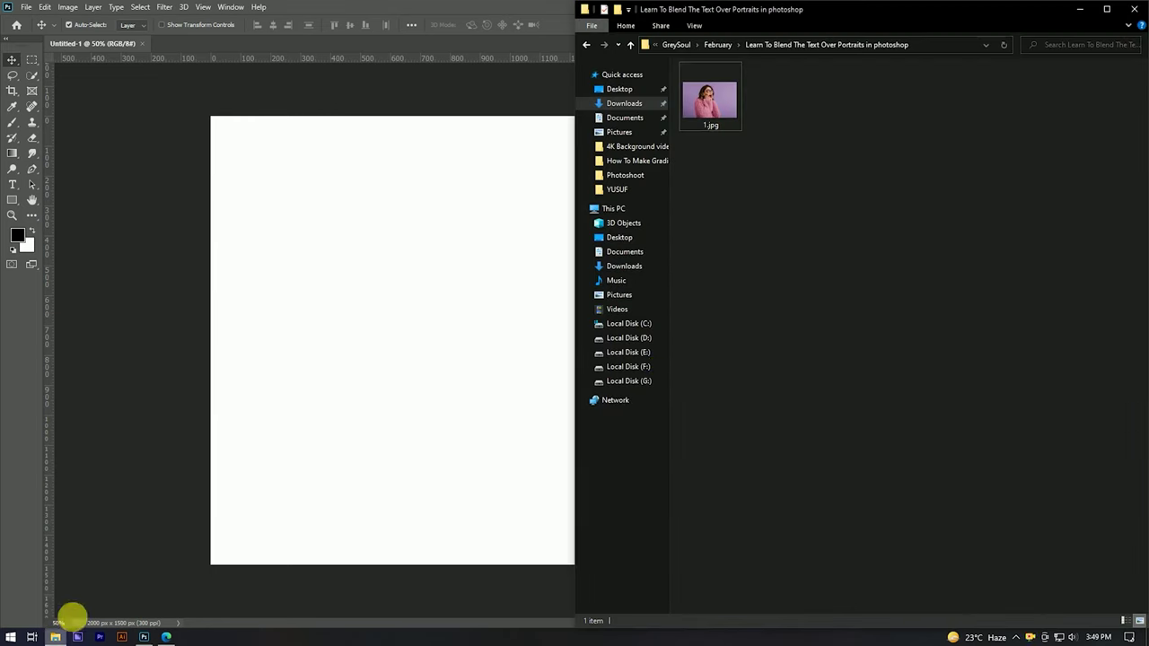
left_click(689, 110)
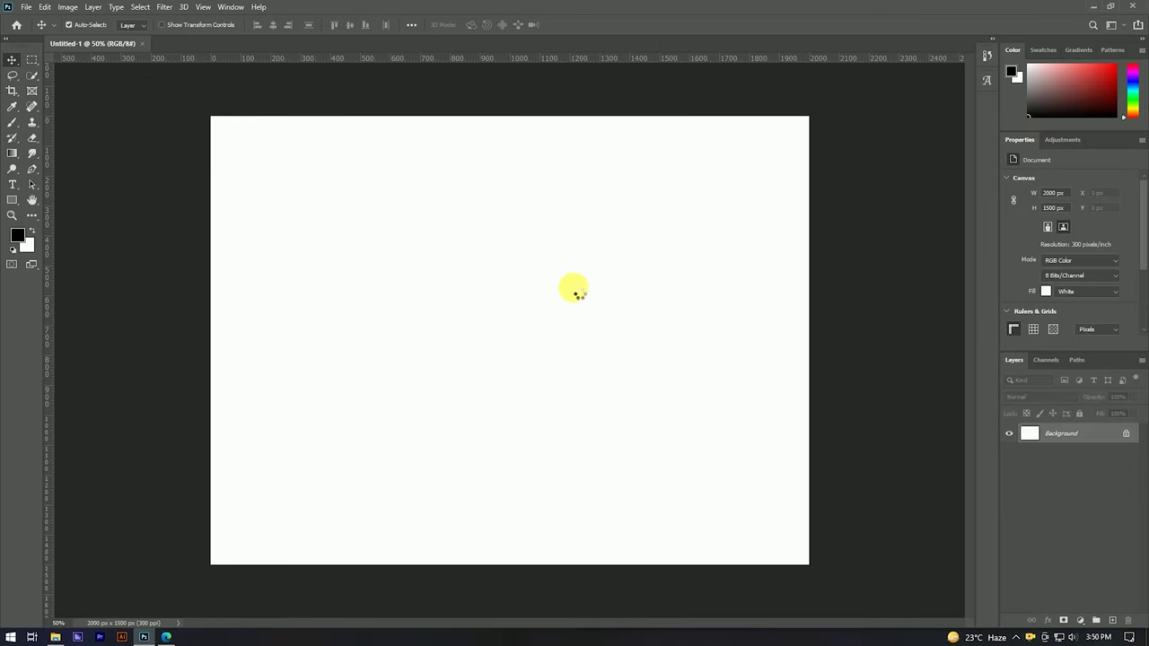
left_click_drag(690, 111, 538, 296)
mouse_move(810, 338)
left_mouse_down()
mouse_move(754, 344)
mouse_move(754, 333)
left_mouse_up()
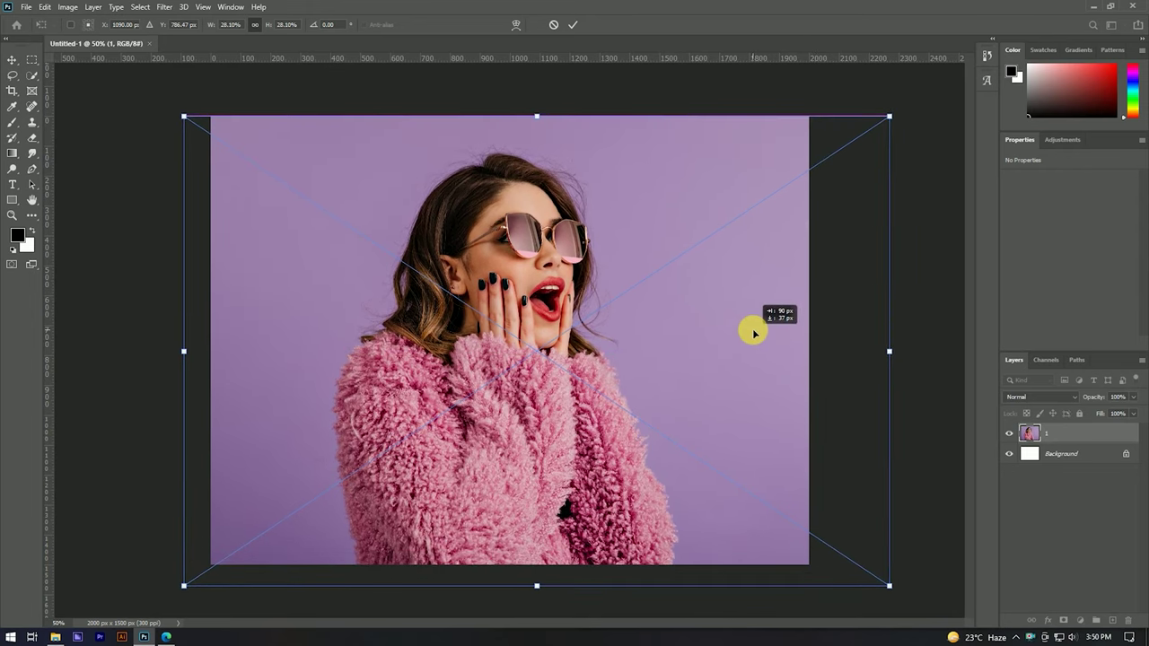
left_click(572, 24)
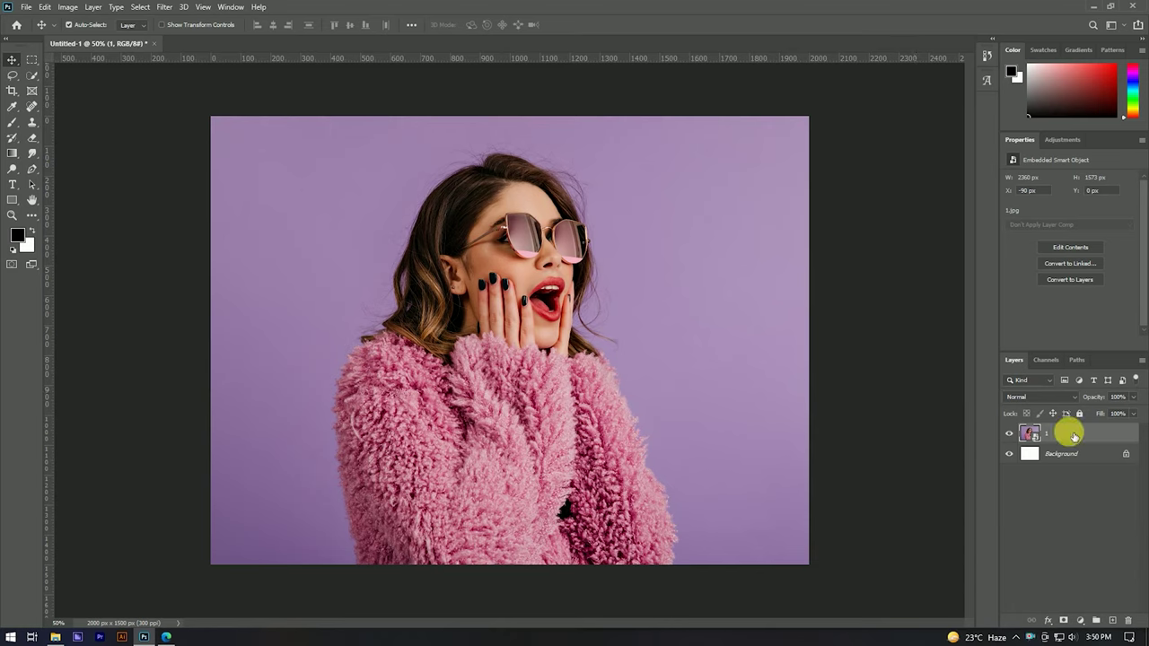
Step: Duplicate the portrait layer as '1 copy', hide the original, and rasterize the copy
key("ctrl+j")
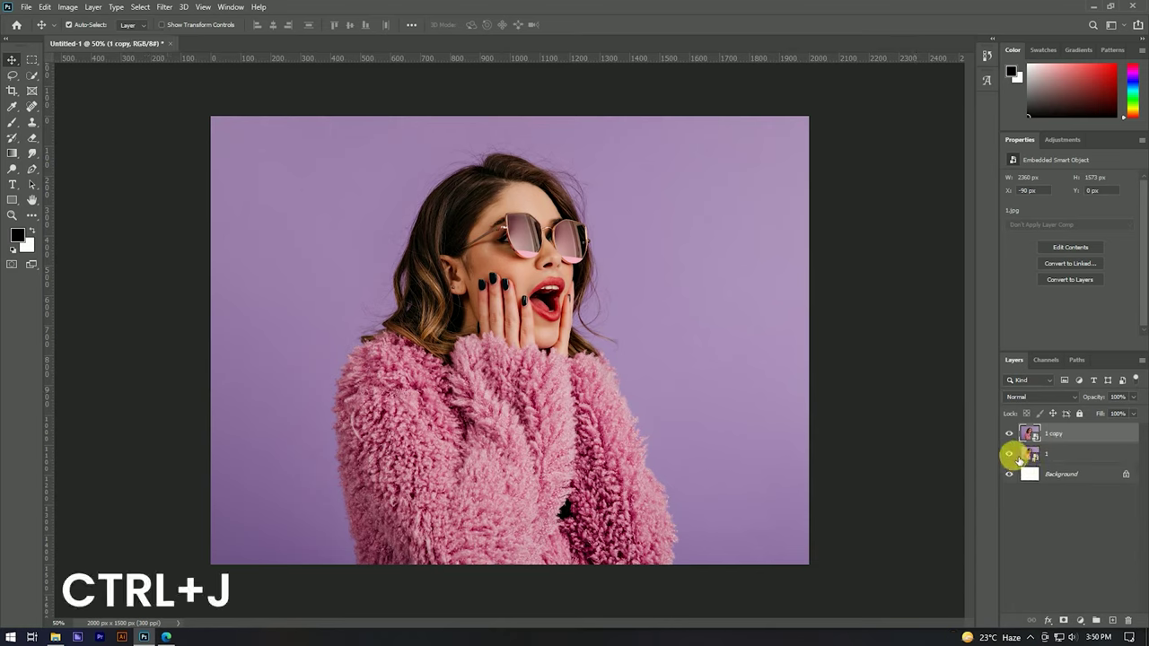
left_click(1009, 454)
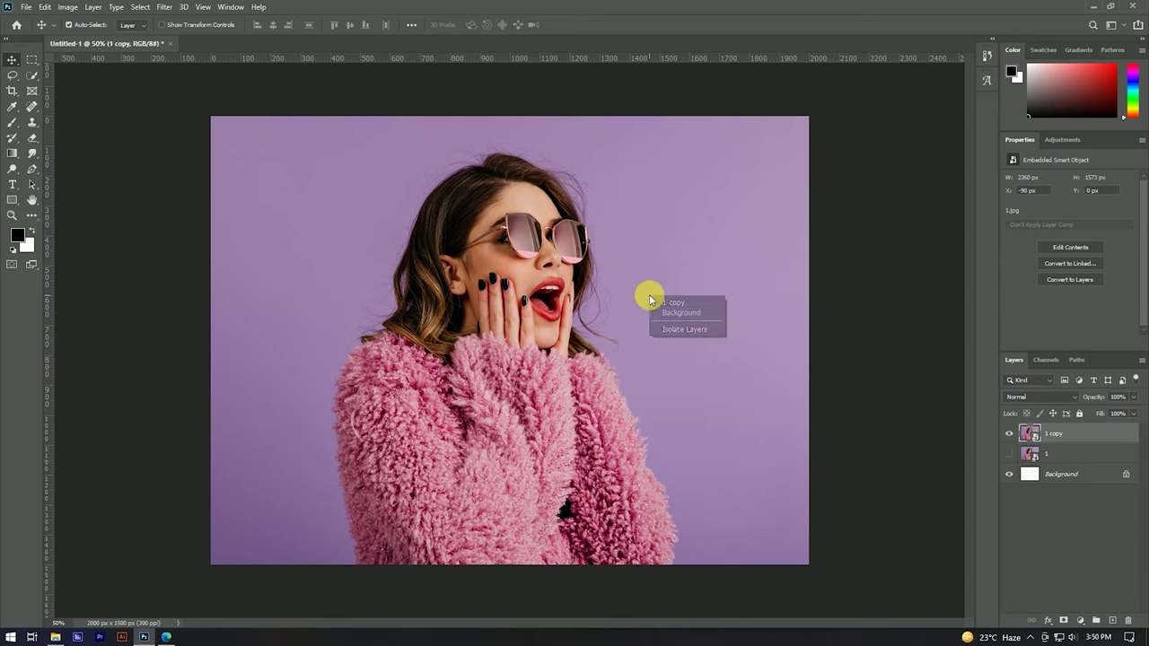
right_click(1061, 436)
left_click(933, 331)
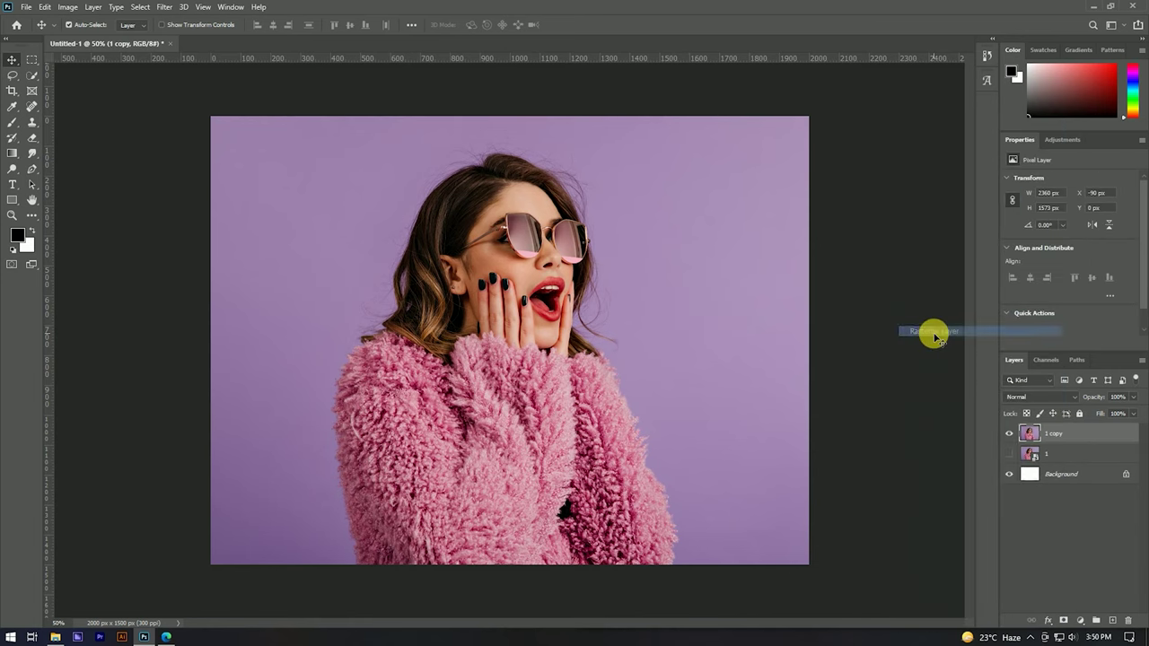
scroll(559, 257, "down", 2)
scroll(537, 259, "up", 2)
scroll(489, 363, "up", 2)
scroll(487, 354, "down", 1)
scroll(486, 305, "down", 1)
Step: Use the Quick Selection tool's Select Subject to auto-select the woman
left_click(32, 77)
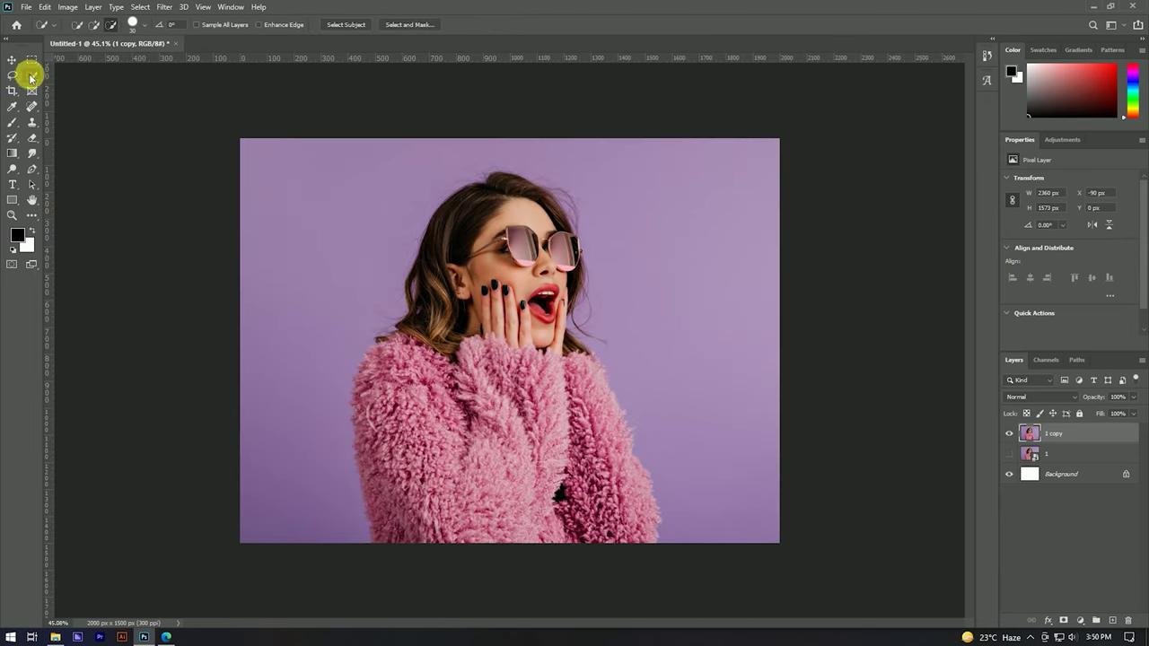
left_click(346, 25)
scroll(489, 202, "up", 3)
scroll(516, 184, "down", 4)
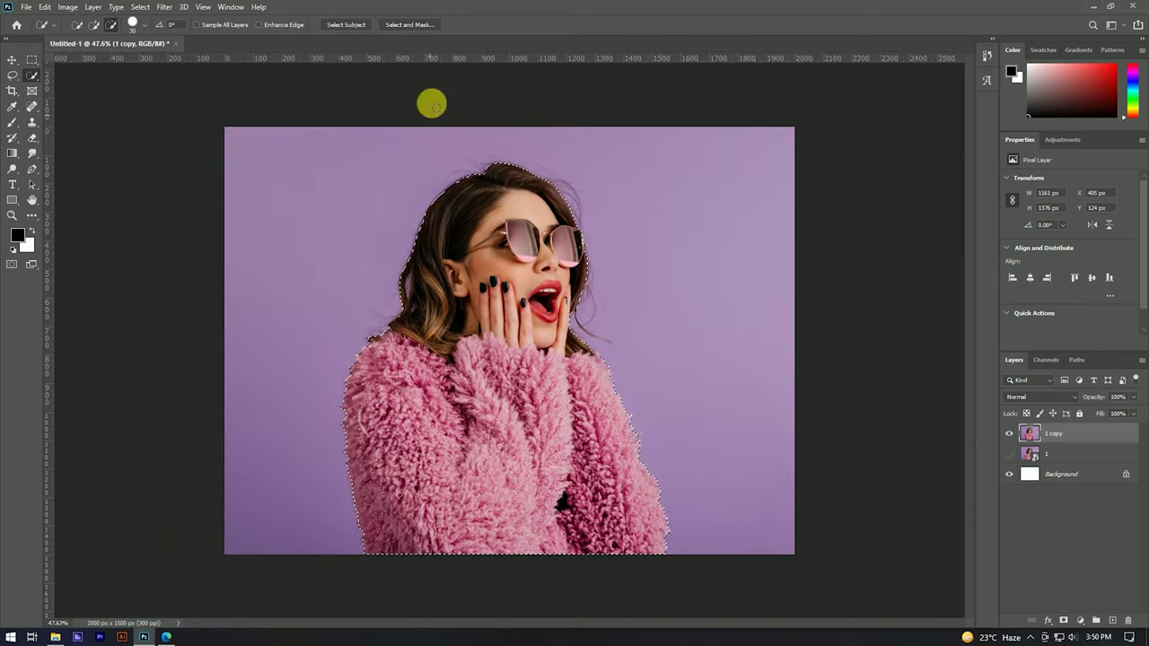
left_click(413, 24)
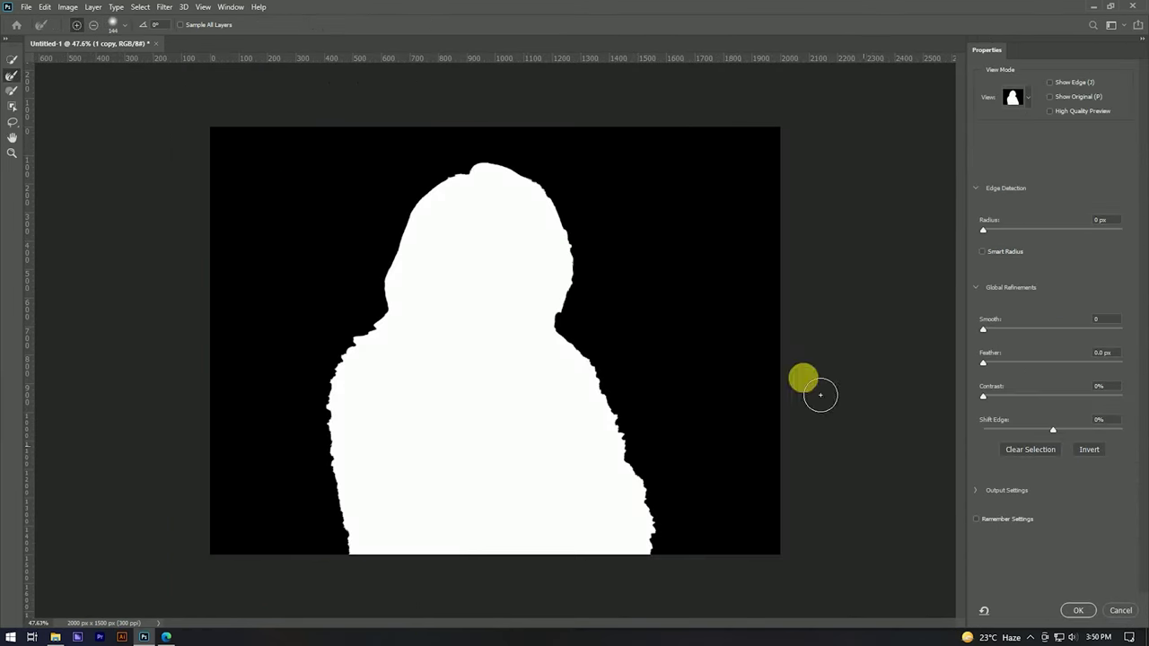
Step: Refine-Edge brush the coat and hair edges, subtract stray hair on the right, and apply
mouse_move(358, 546)
left_mouse_down()
mouse_move(372, 575)
mouse_move(361, 533)
left_mouse_up()
mouse_move(352, 467)
left_mouse_down()
mouse_move(375, 345)
mouse_move(392, 328)
left_mouse_up()
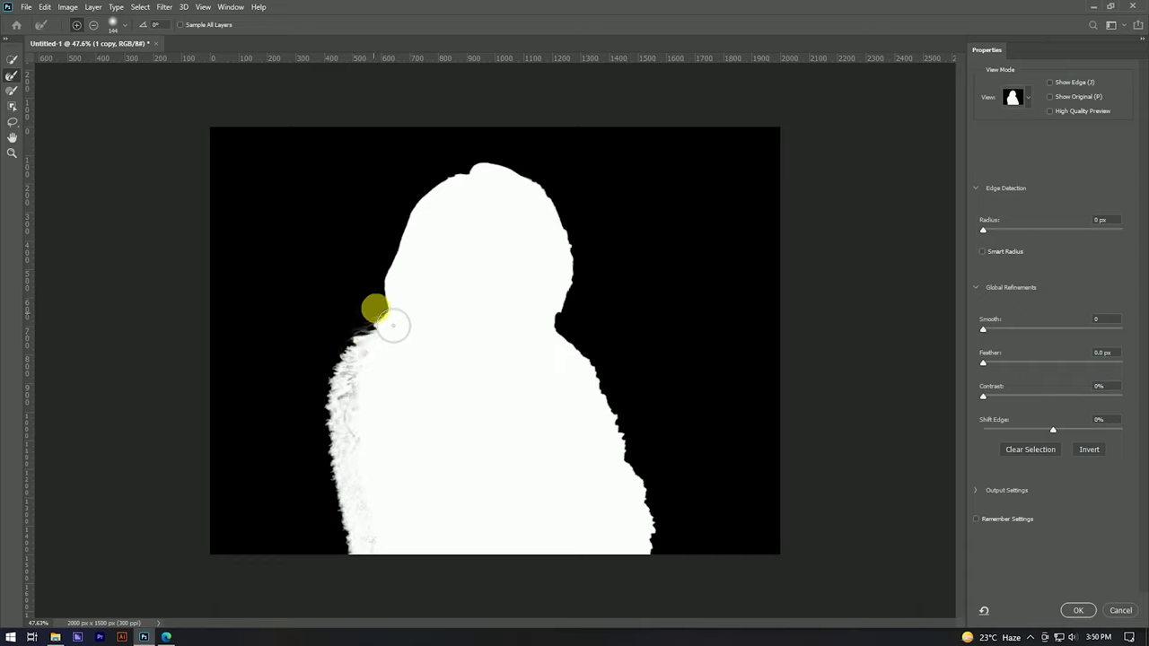
left_click_drag(403, 280, 412, 248)
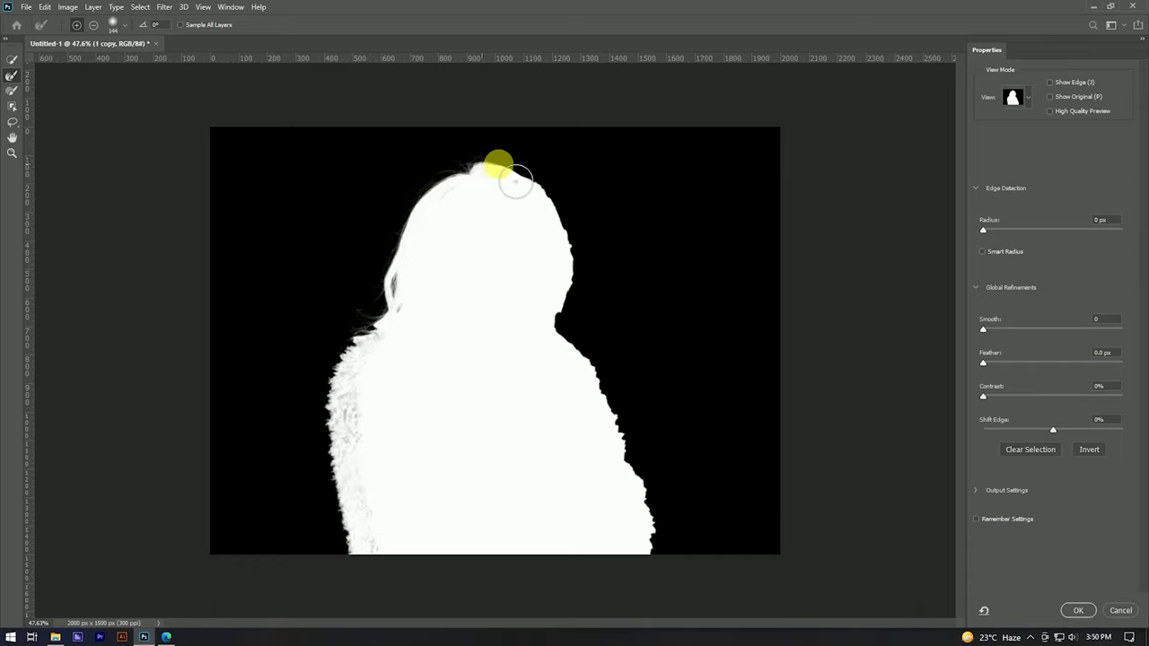
mouse_move(545, 190)
left_mouse_down()
mouse_move(574, 202)
mouse_move(587, 236)
mouse_move(585, 324)
mouse_move(649, 439)
mouse_move(677, 567)
mouse_move(735, 493)
mouse_move(715, 530)
mouse_move(732, 583)
mouse_move(680, 460)
left_mouse_up()
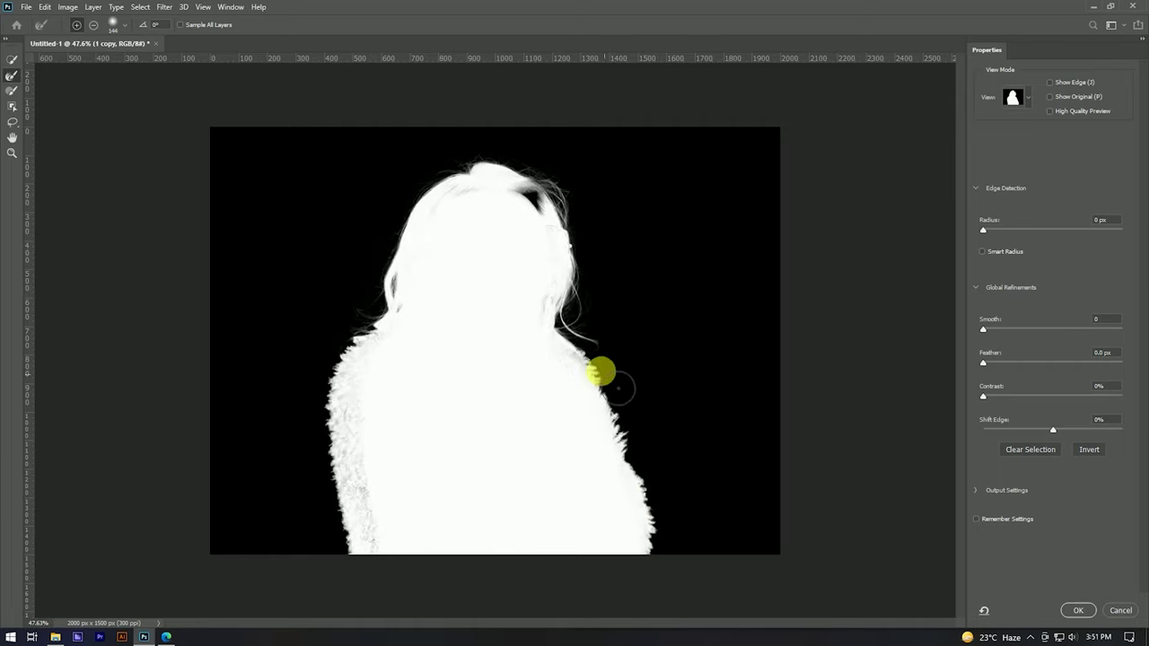
left_click(92, 25)
mouse_move(526, 243)
left_mouse_down()
mouse_move(534, 254)
mouse_move(543, 218)
mouse_move(545, 316)
mouse_move(204, 177)
left_mouse_up()
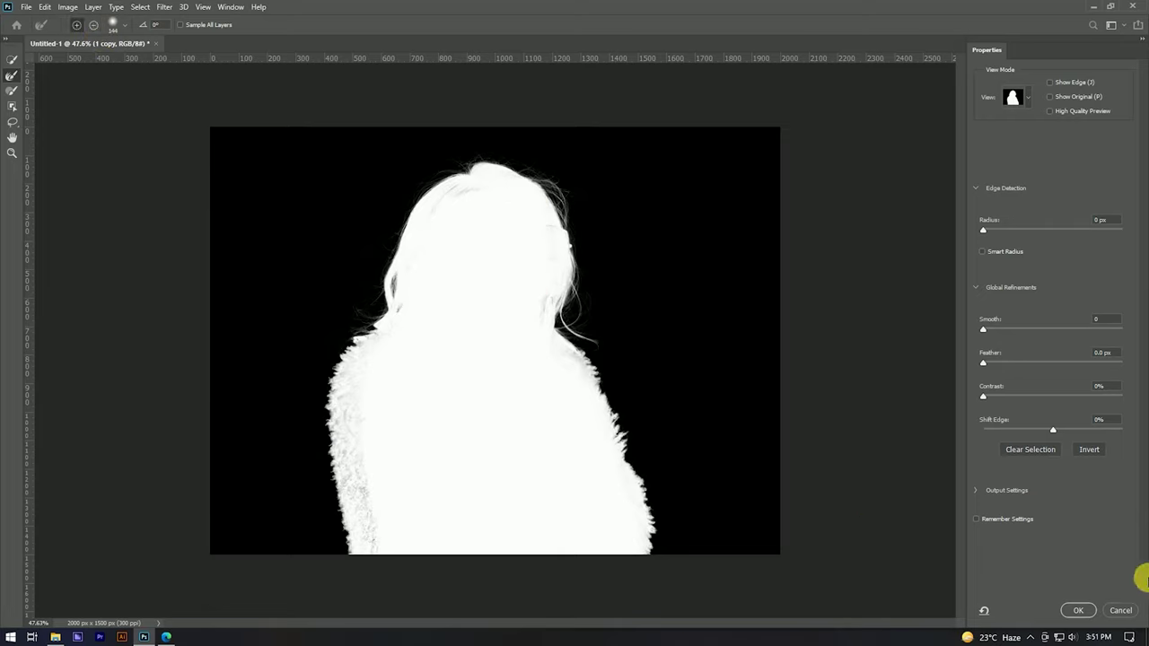
left_click(1076, 609)
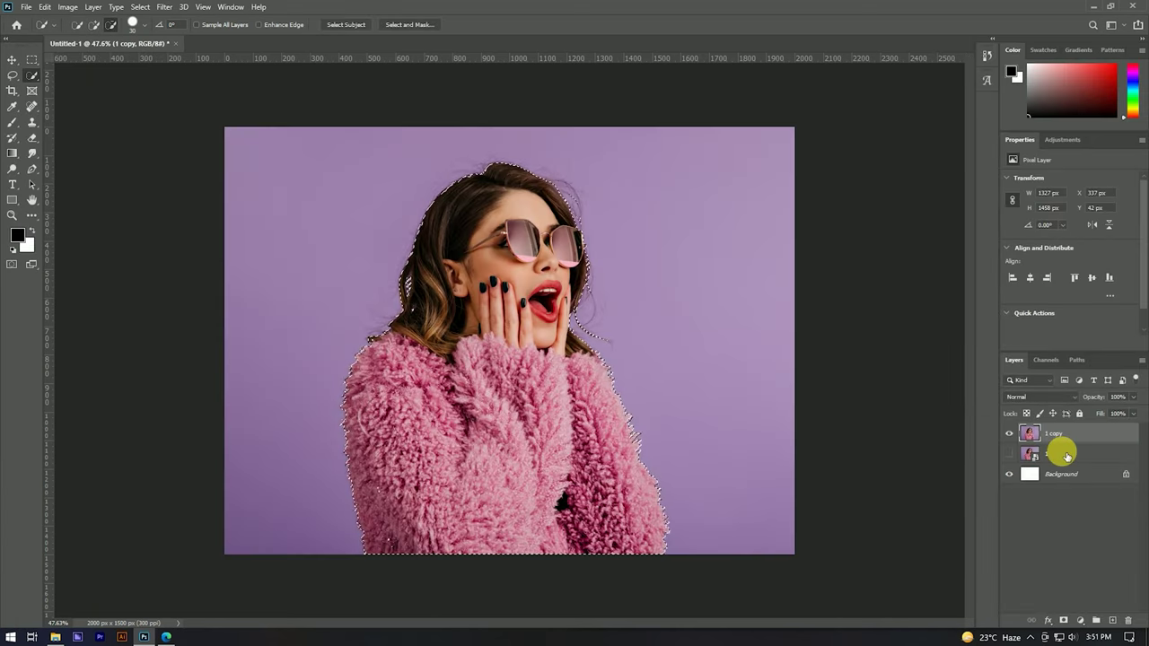
Step: Copy the selected woman to a new layer and hide the purple photo and white background layers
key("ctrl+j")
left_click(1008, 453)
left_click(1008, 487)
left_click(1008, 435)
left_click(1008, 435)
left_click(1009, 436)
left_click(1008, 435)
left_click(1008, 435)
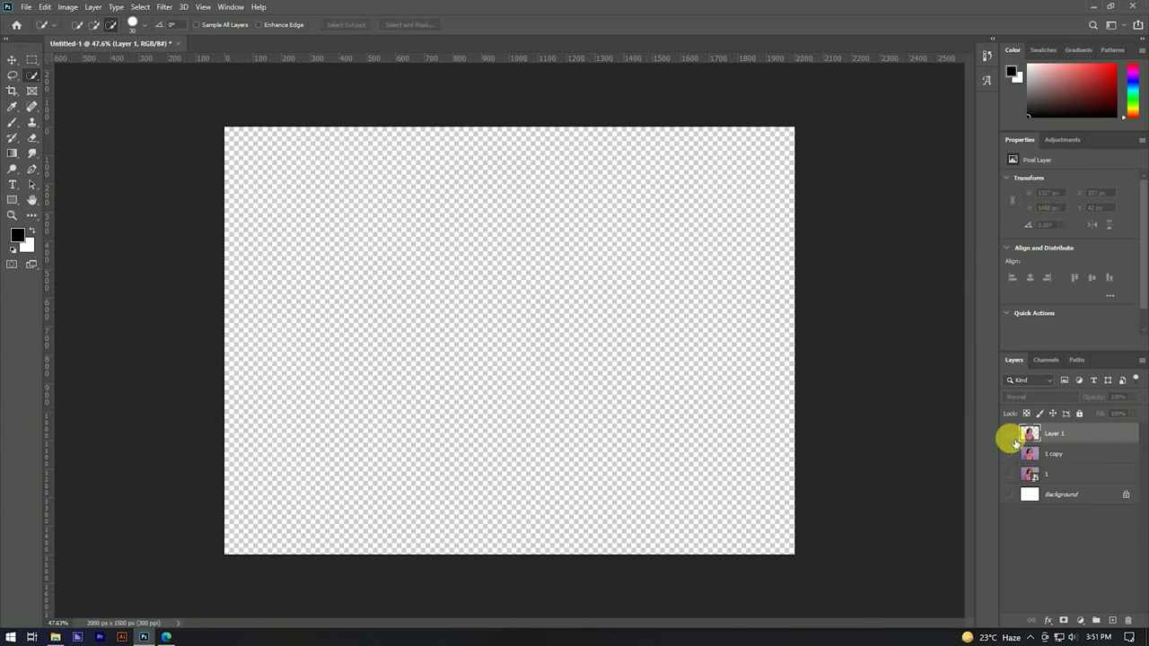
left_click(1009, 437)
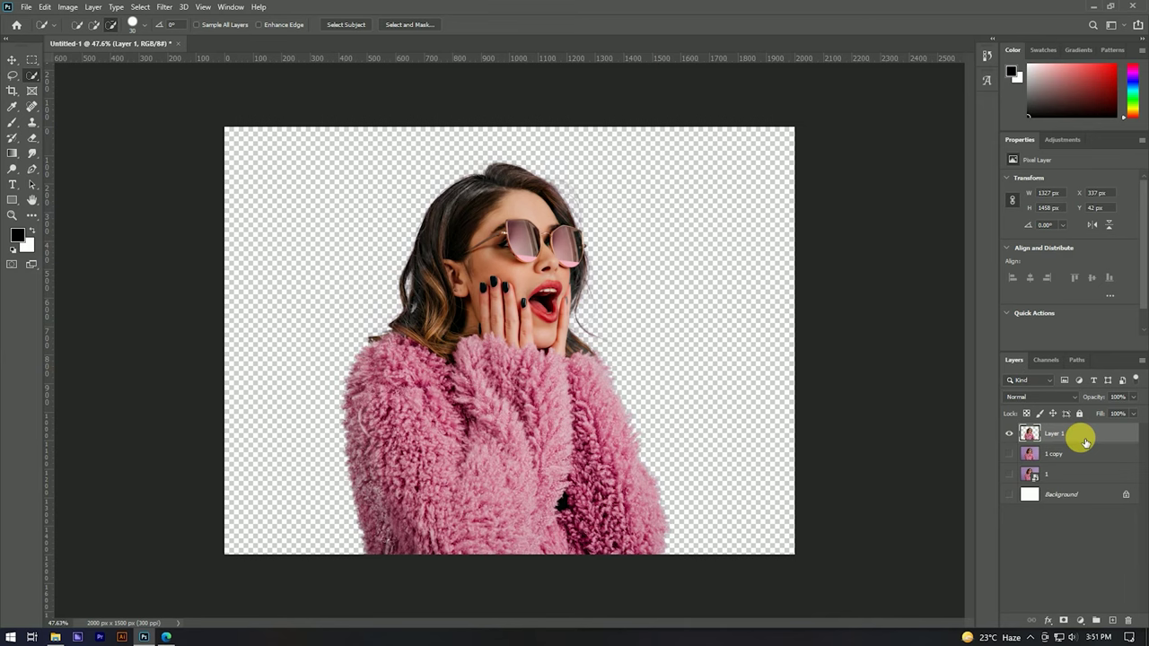
Step: Duplicate the cut-out layer and merge both copies into one denser 'Layer 1 copy'
key("ctrl+j")
left_click(1071, 456, "shift")
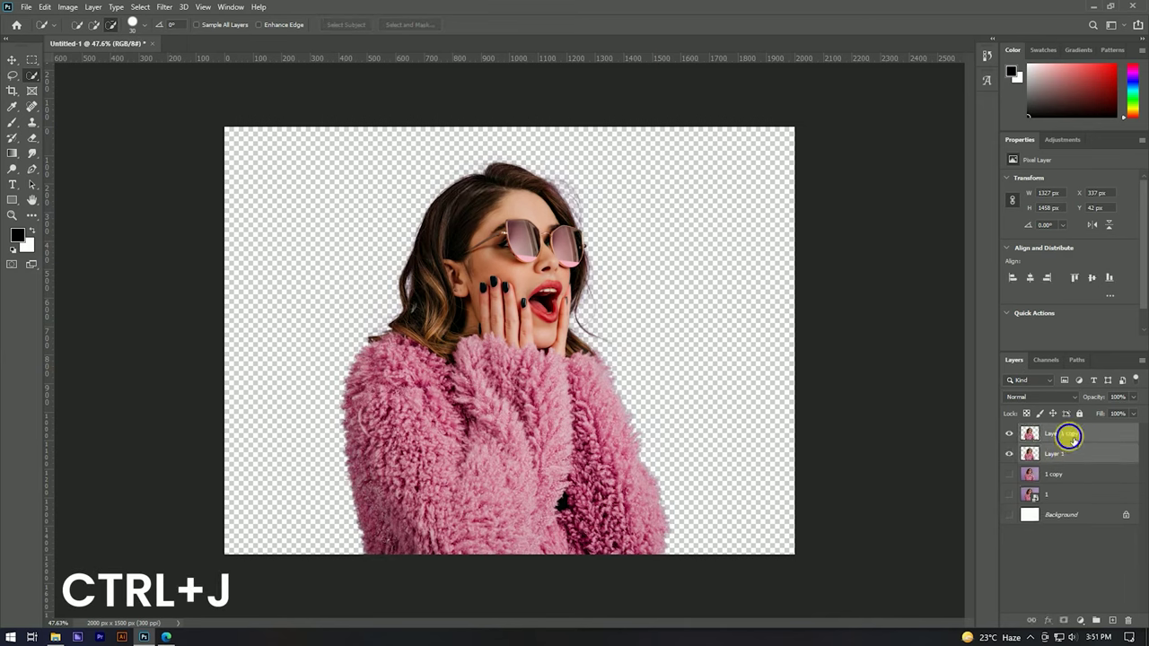
right_click(1069, 436)
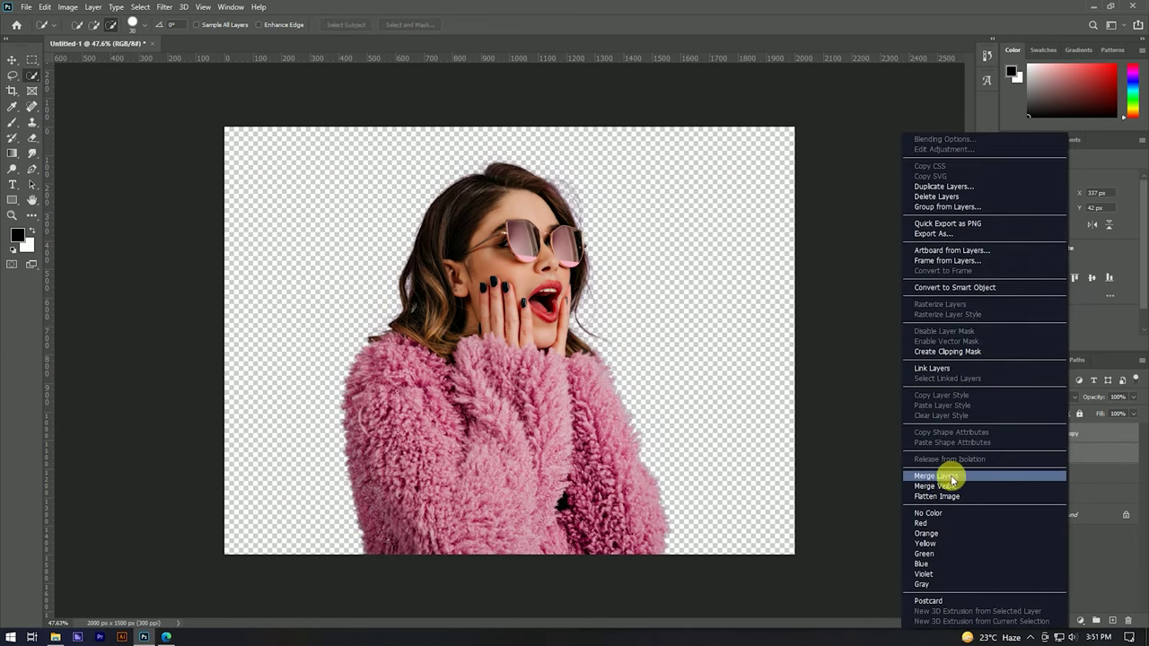
left_click(949, 475)
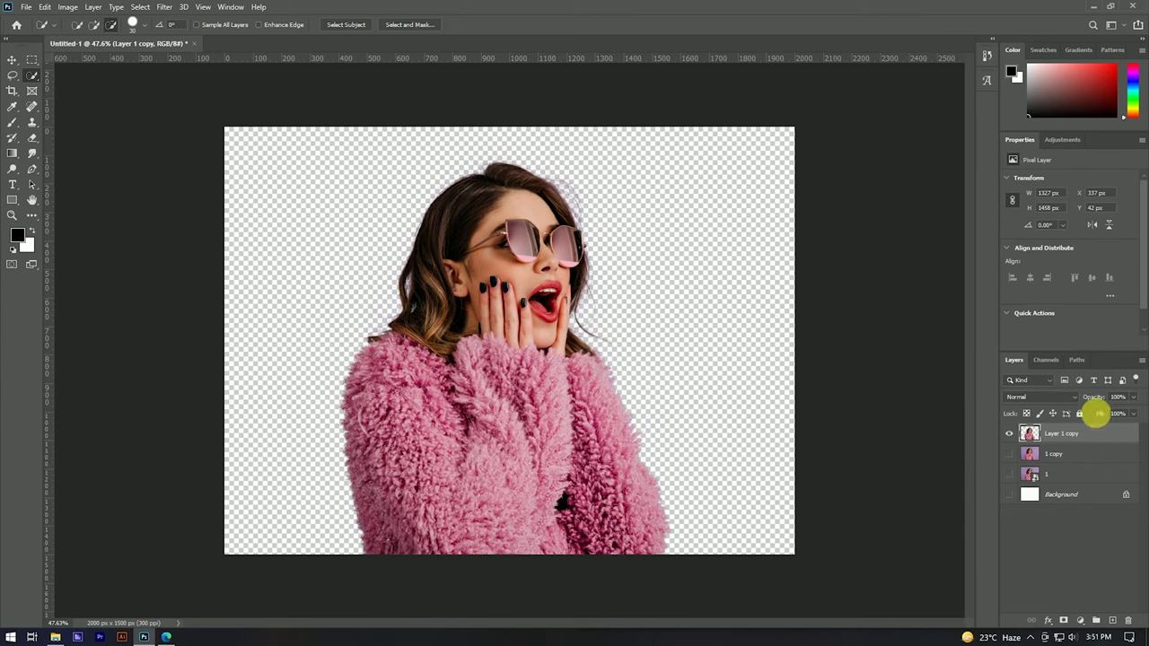
Step: Hide the merged cut-out, then show and activate the purple '1 copy' layer
left_click(1009, 434)
left_click(1008, 433)
left_click(1009, 433)
left_click(1008, 434)
left_click(1009, 434)
left_click(1009, 454)
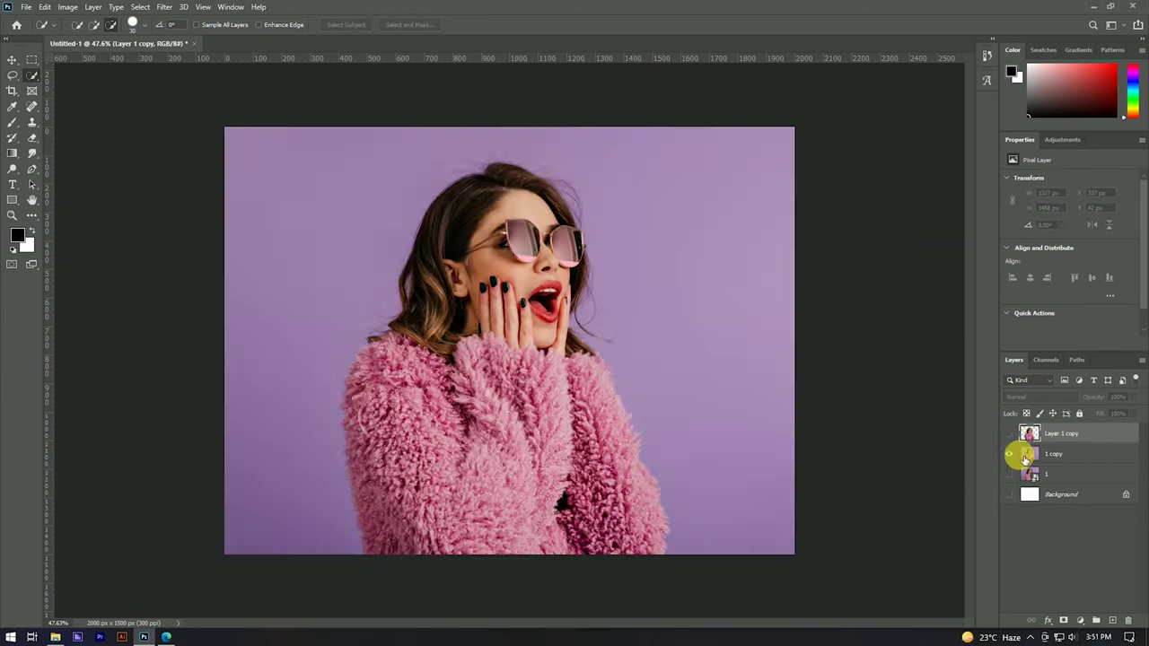
left_click(1077, 455)
left_click(12, 78)
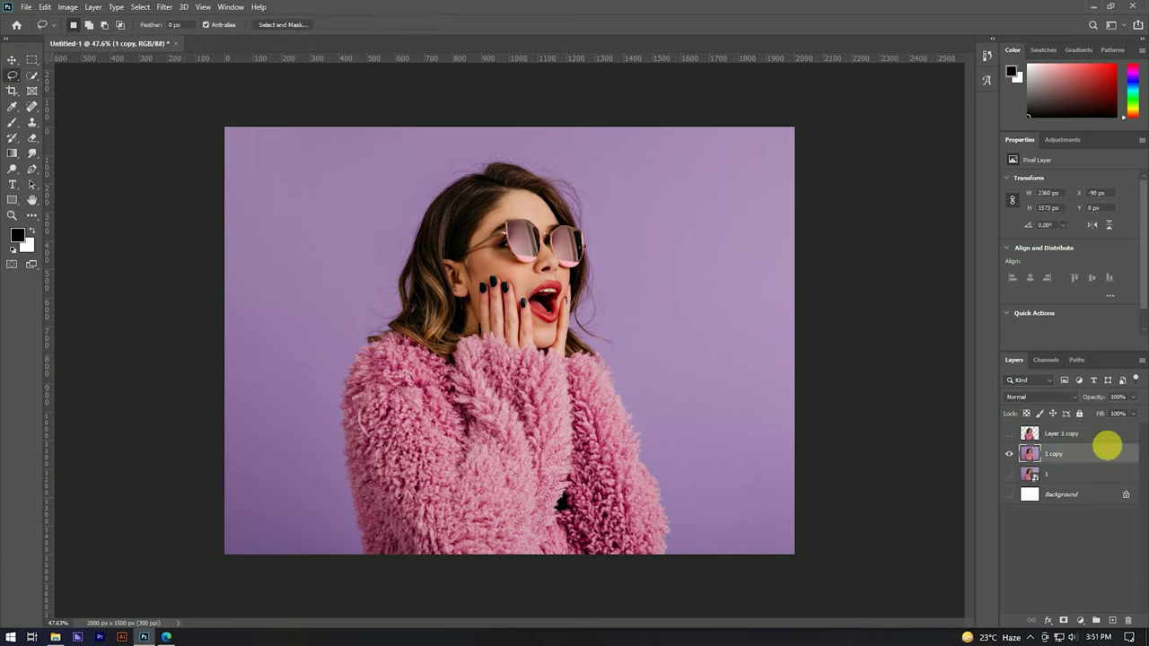
Step: Lasso loosely around the woman and Content-Aware Fill the area with purple background
mouse_move(356, 553)
left_mouse_down()
mouse_move(327, 505)
mouse_move(344, 328)
mouse_move(413, 189)
mouse_move(465, 148)
mouse_move(600, 179)
mouse_move(630, 333)
mouse_move(696, 544)
mouse_move(362, 554)
left_mouse_up()
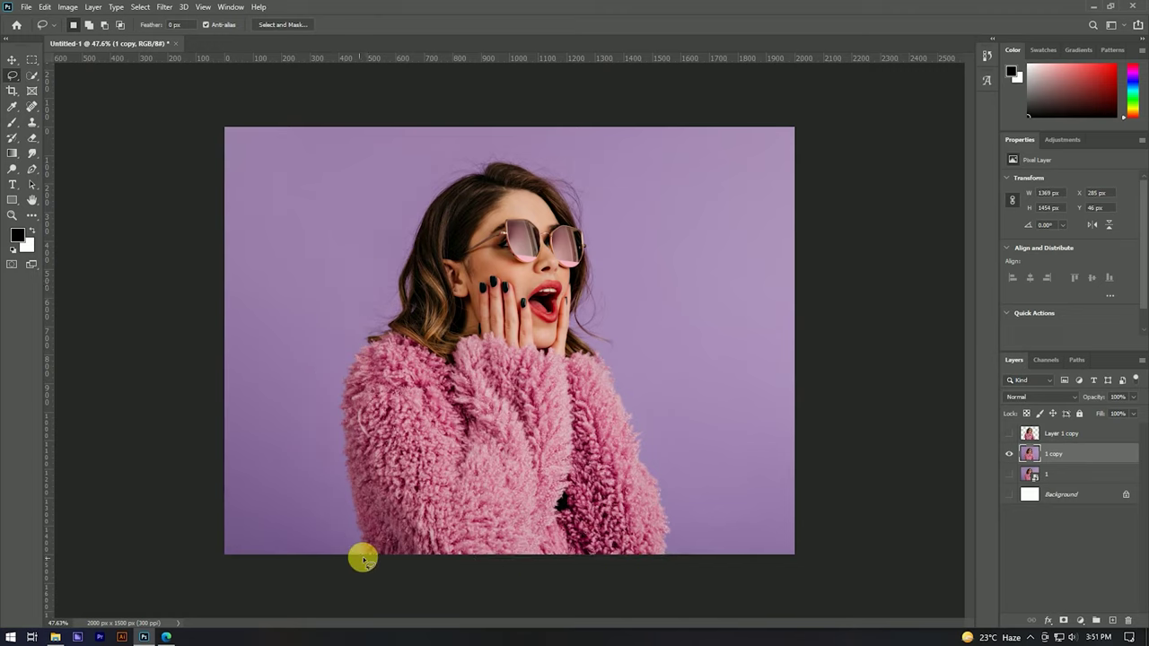
left_click(44, 7)
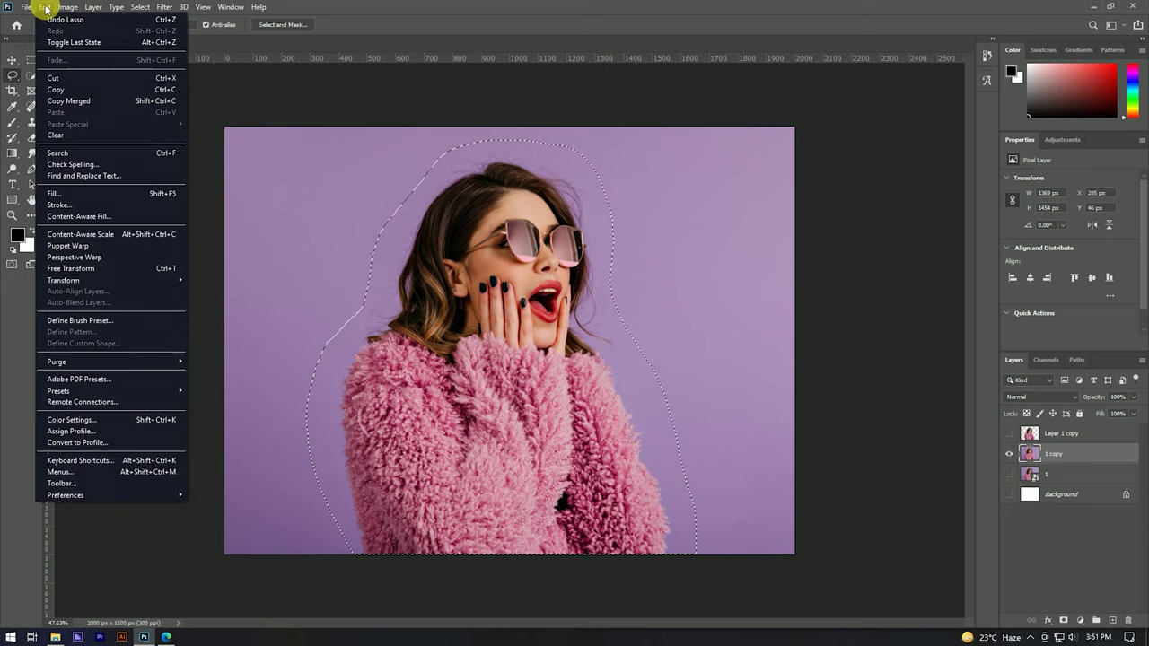
left_click(110, 217)
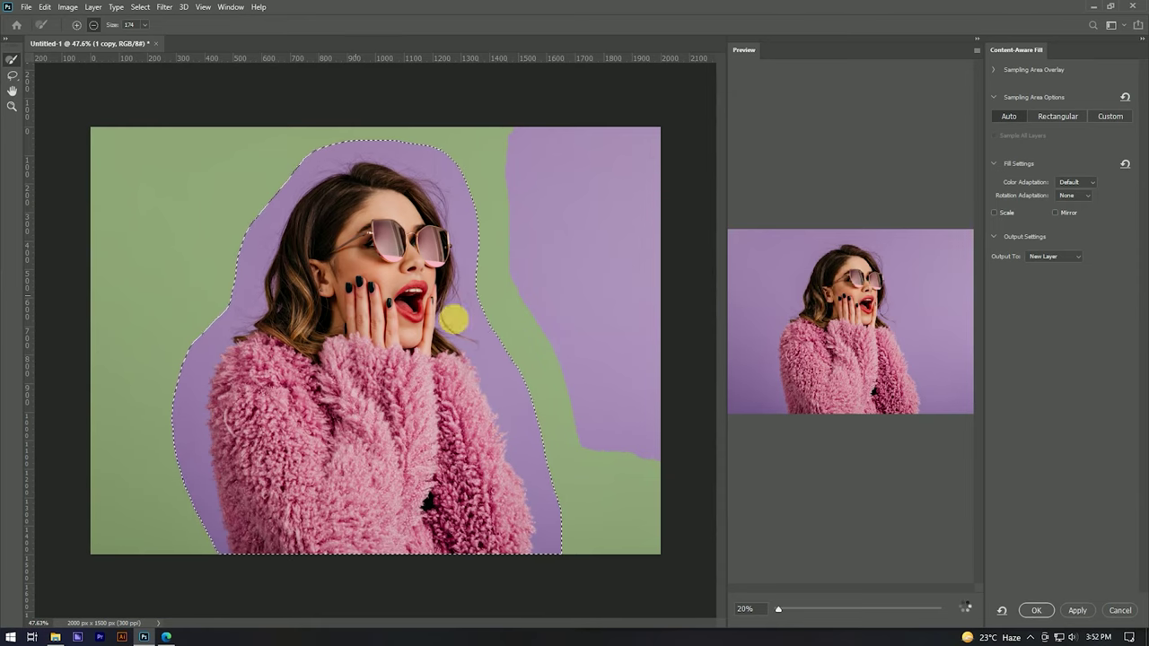
left_click(438, 399, "ctrl")
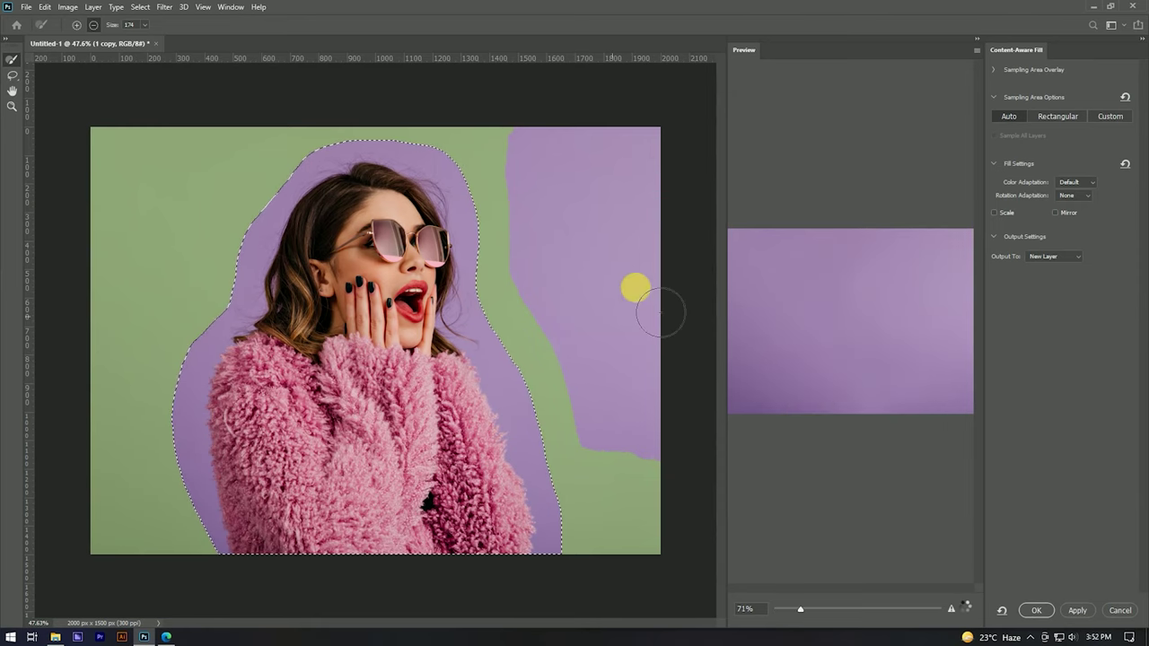
left_click(1077, 610)
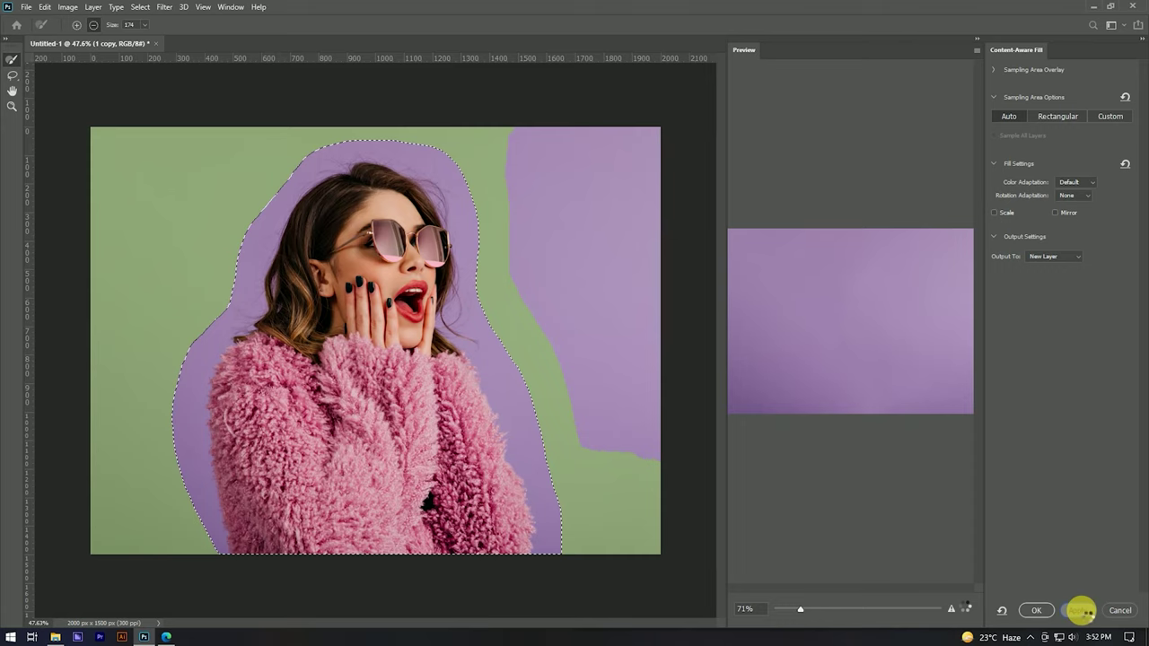
left_click(1037, 610)
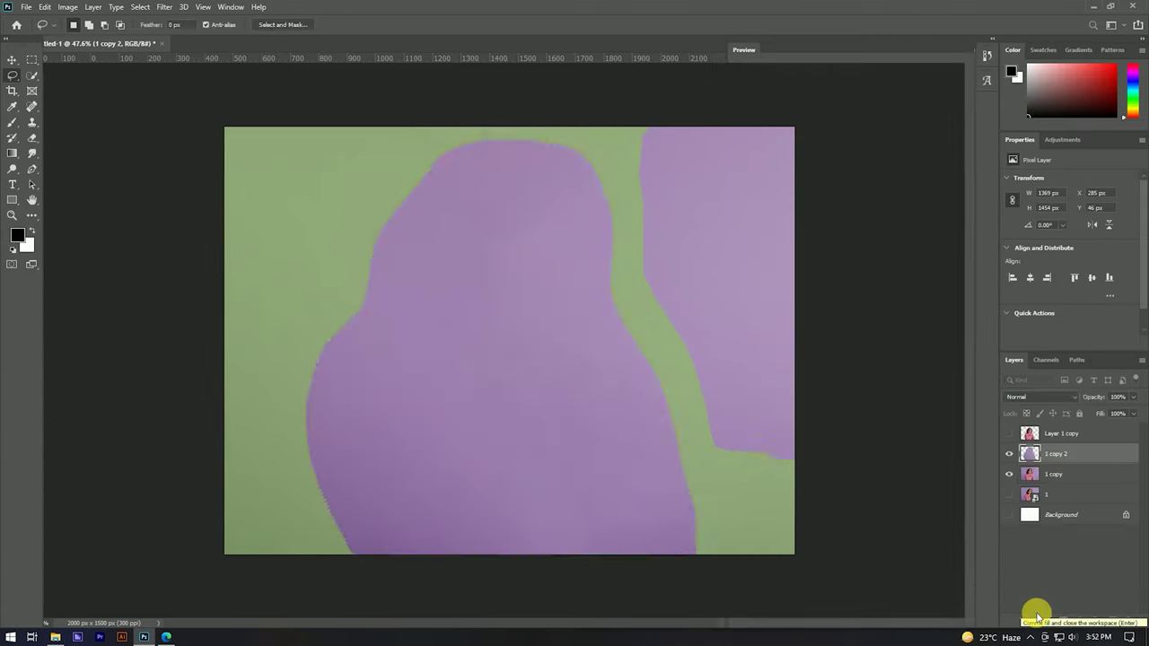
Step: Clear the lasso selection and toggle the cut-out woman layer to inspect the fill
left_click(577, 353)
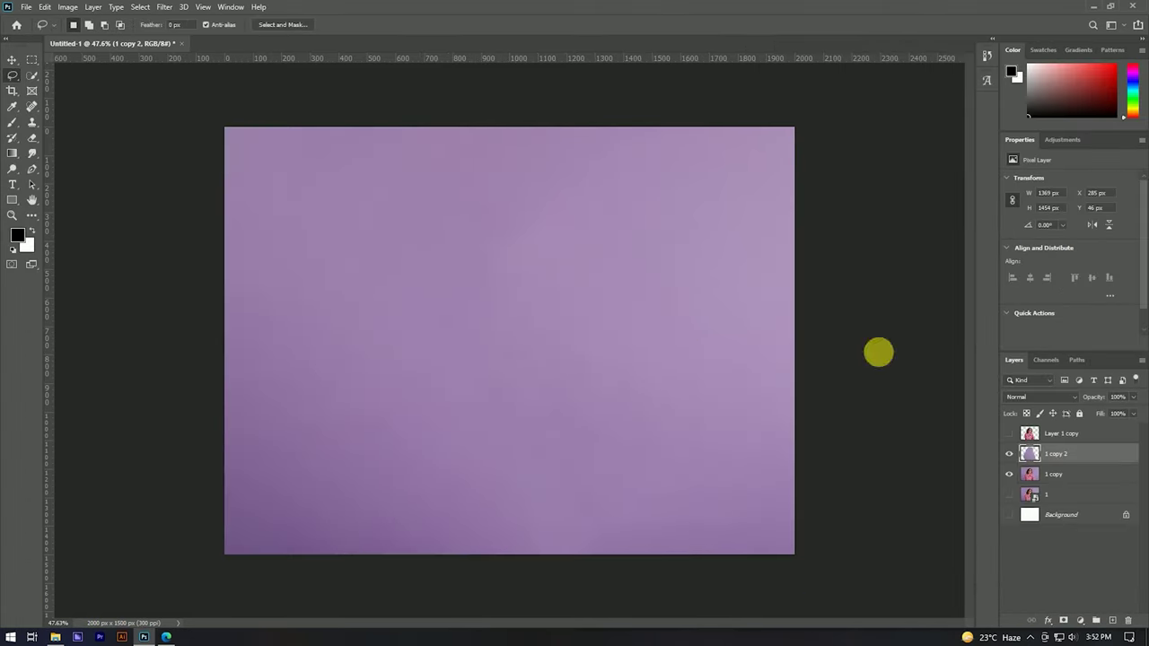
key("v")
left_click(1008, 433)
left_click(1009, 434)
left_click(1009, 432)
left_click(1008, 432)
left_click(1009, 433)
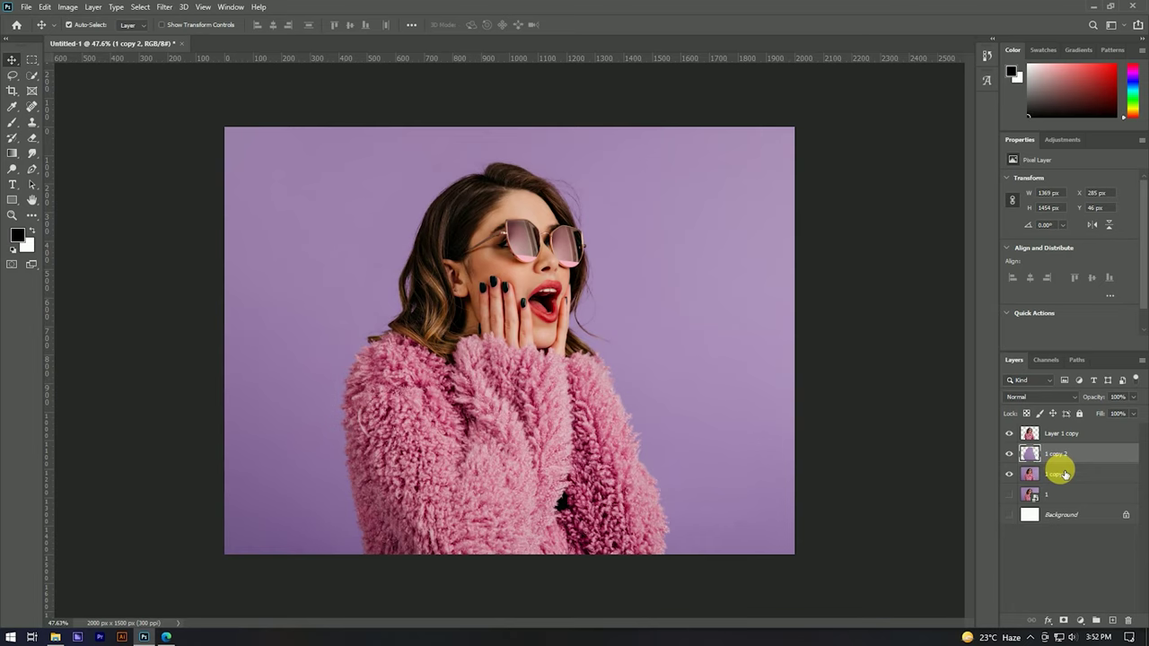
Step: Merge the two backdrop layers with Ctrl+E and name the result 'Background'
left_click(1061, 472, "shift")
key("ctrl+e")
left_click(1008, 453)
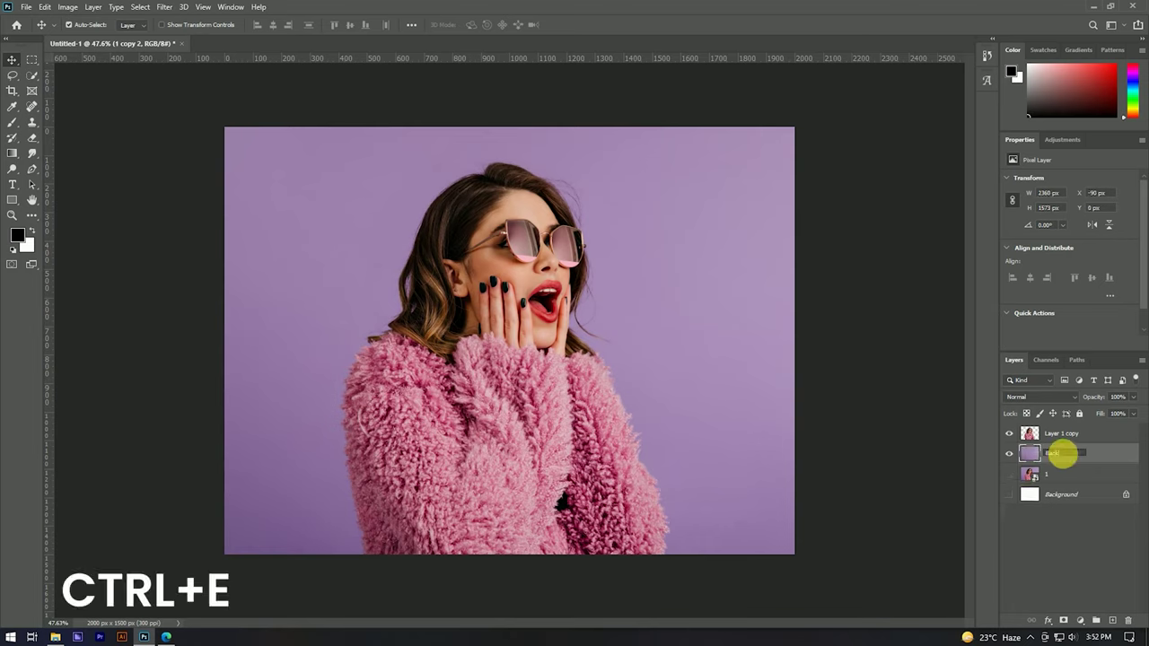
key("Return")
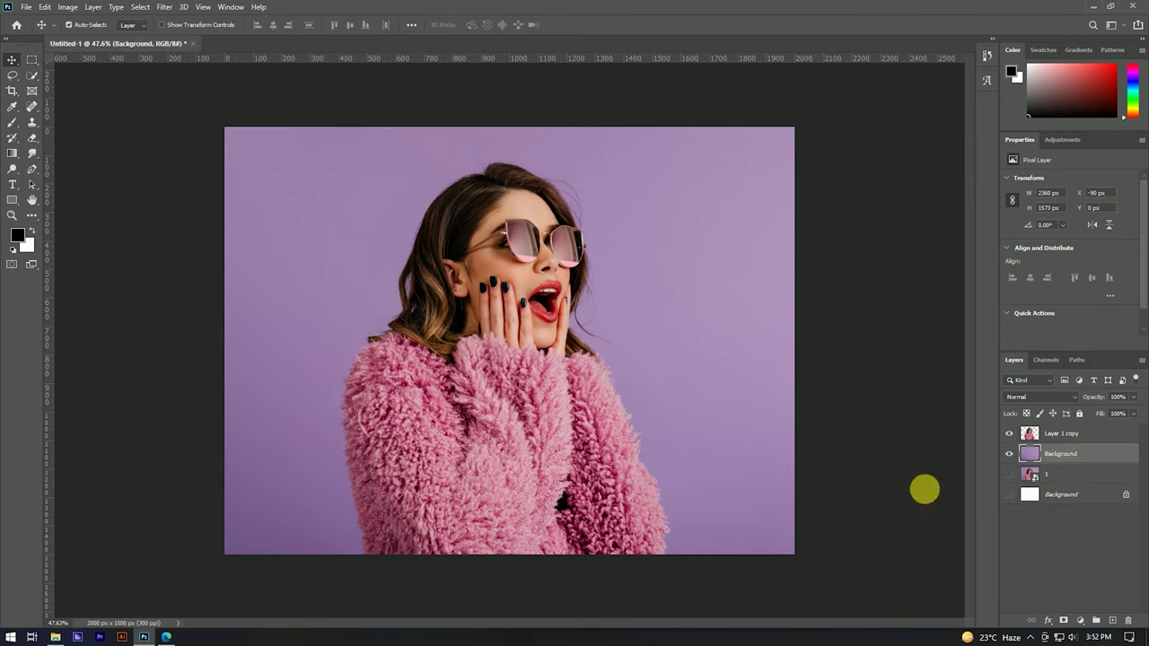
Step: Name the cut-out woman layer 'Image' and check it with the backdrop hidden
left_click(1057, 435)
type("Image")
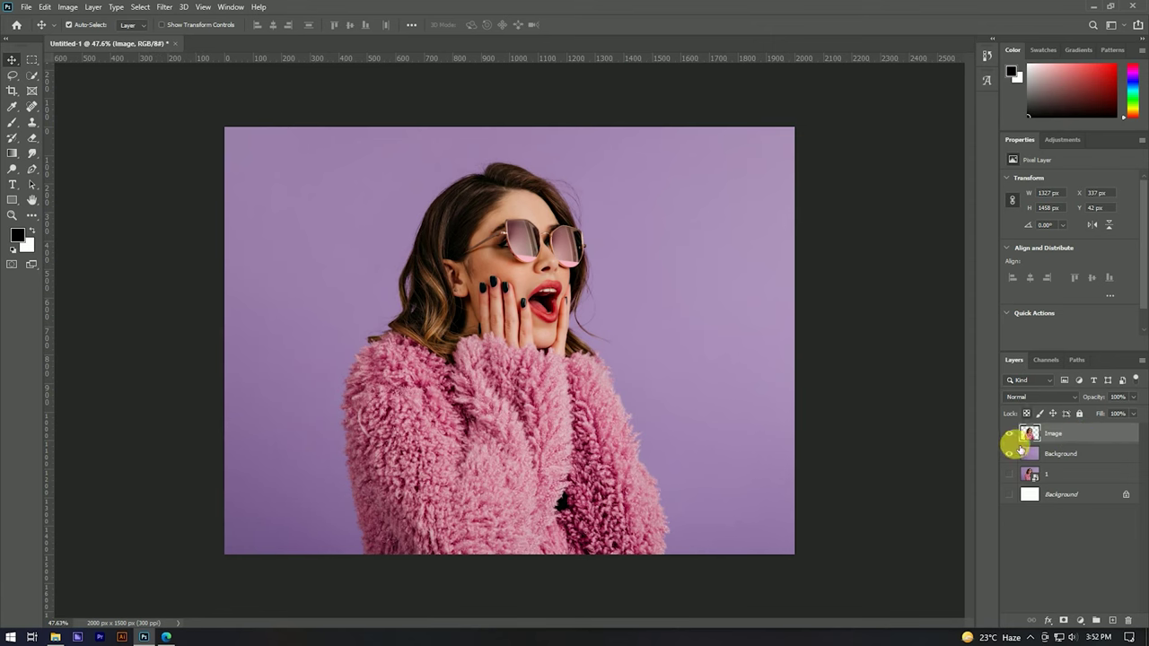
left_click(1008, 453)
left_click(1009, 433)
left_click(1008, 433)
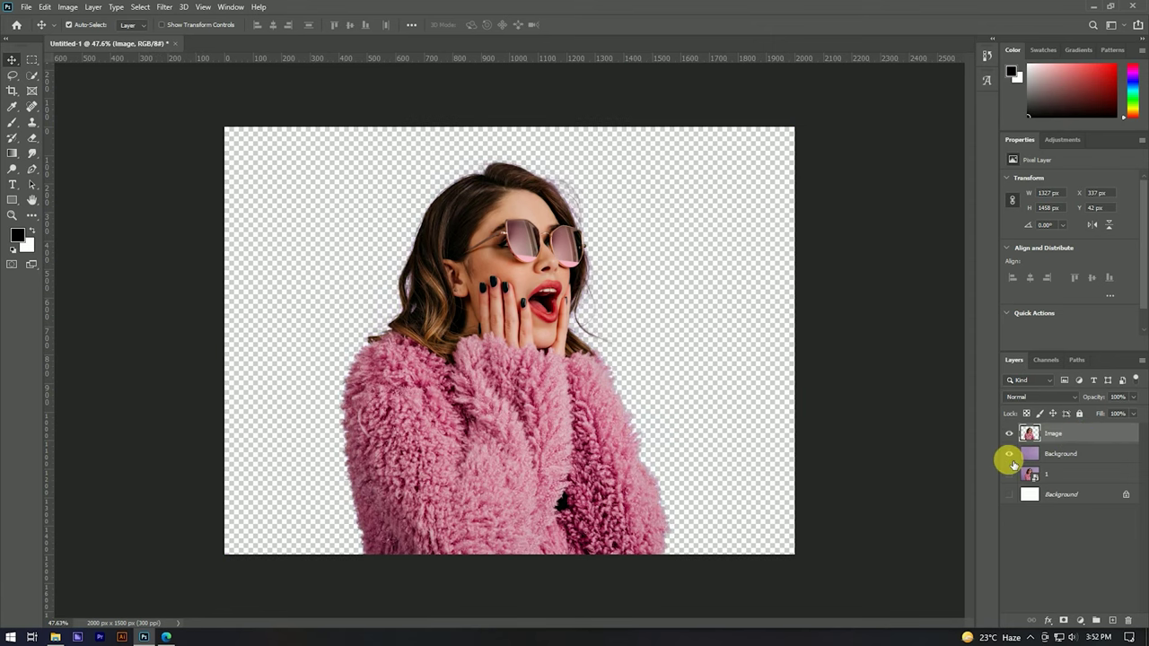
left_click(1009, 453)
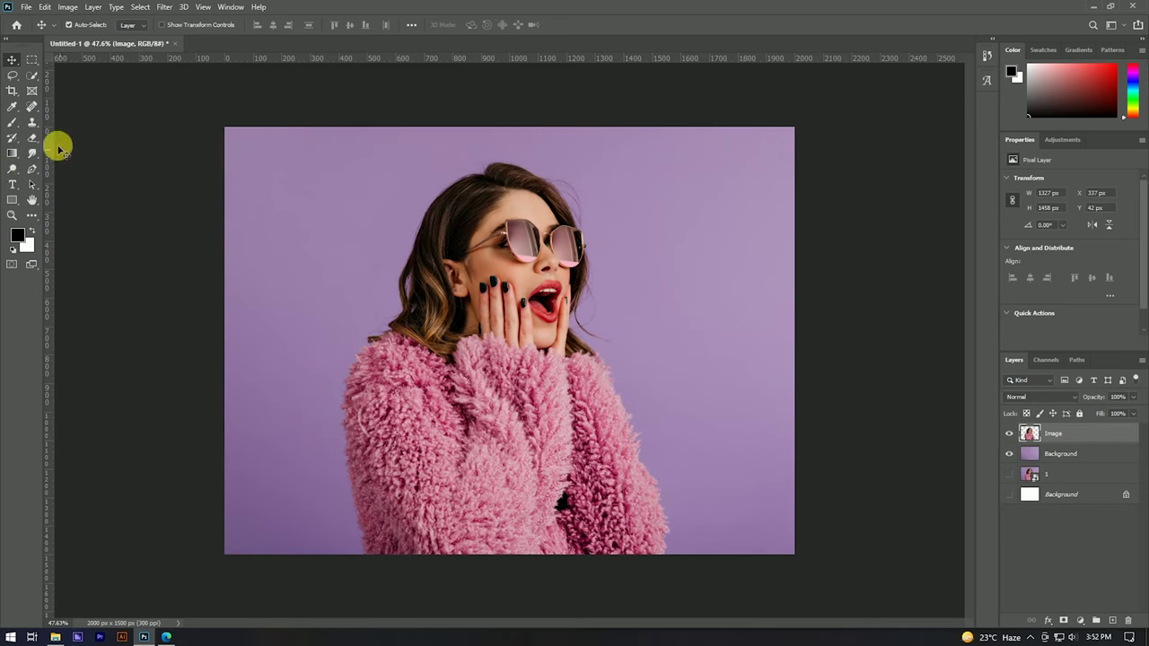
Step: Add a white 'T' text layer in Poppins Bold to the right of the woman
left_click(12, 185)
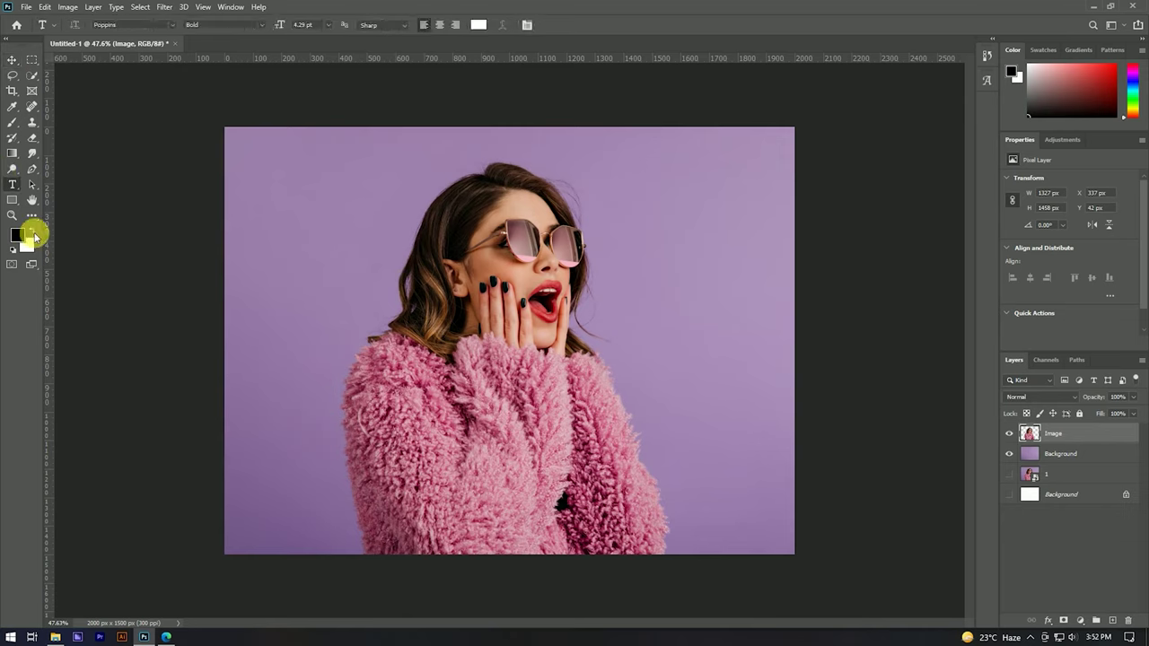
left_click(97, 25)
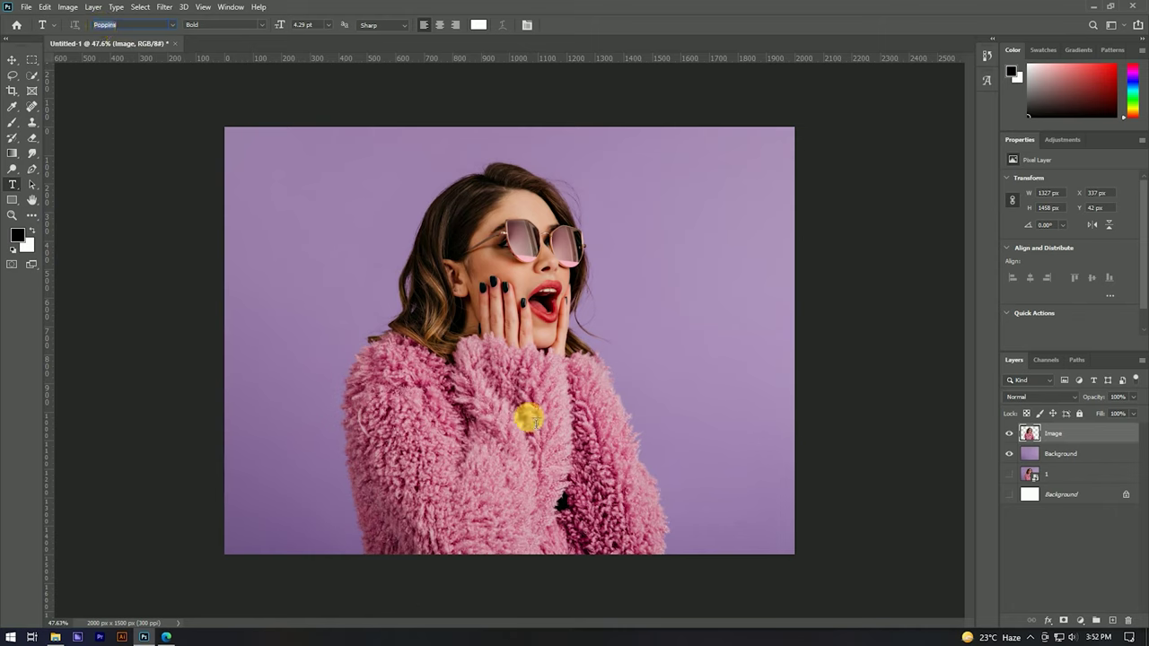
left_click(665, 325)
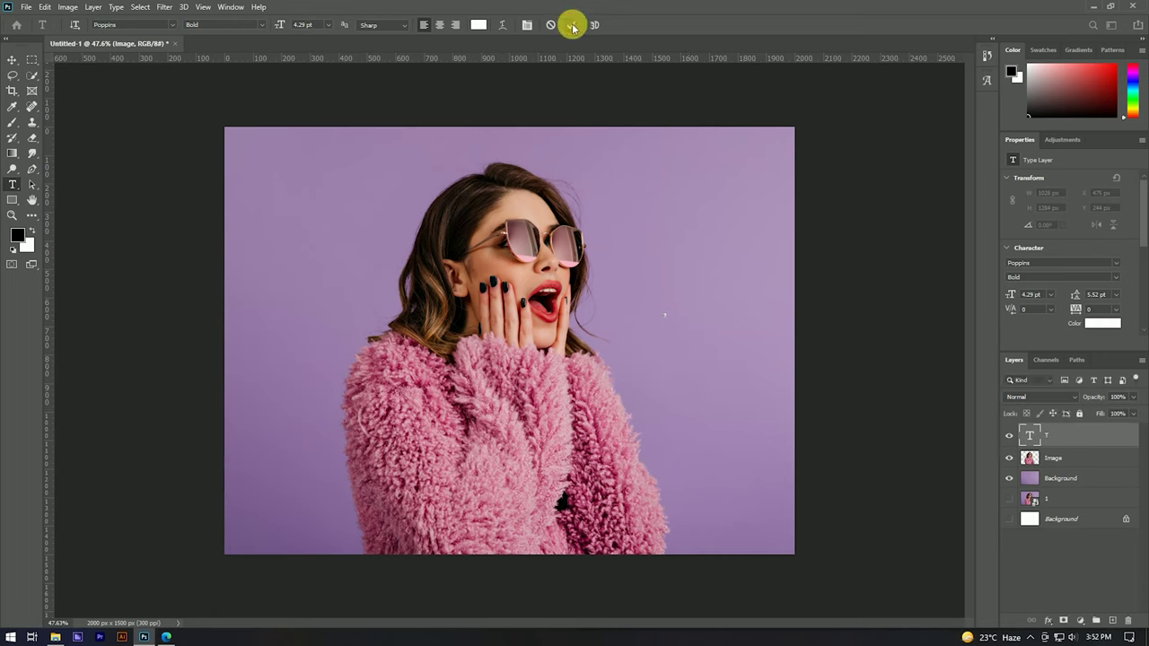
left_click(12, 61)
Step: Scale the T huge, centered over her face and extending past the bottom edge
key("ctrl+t")
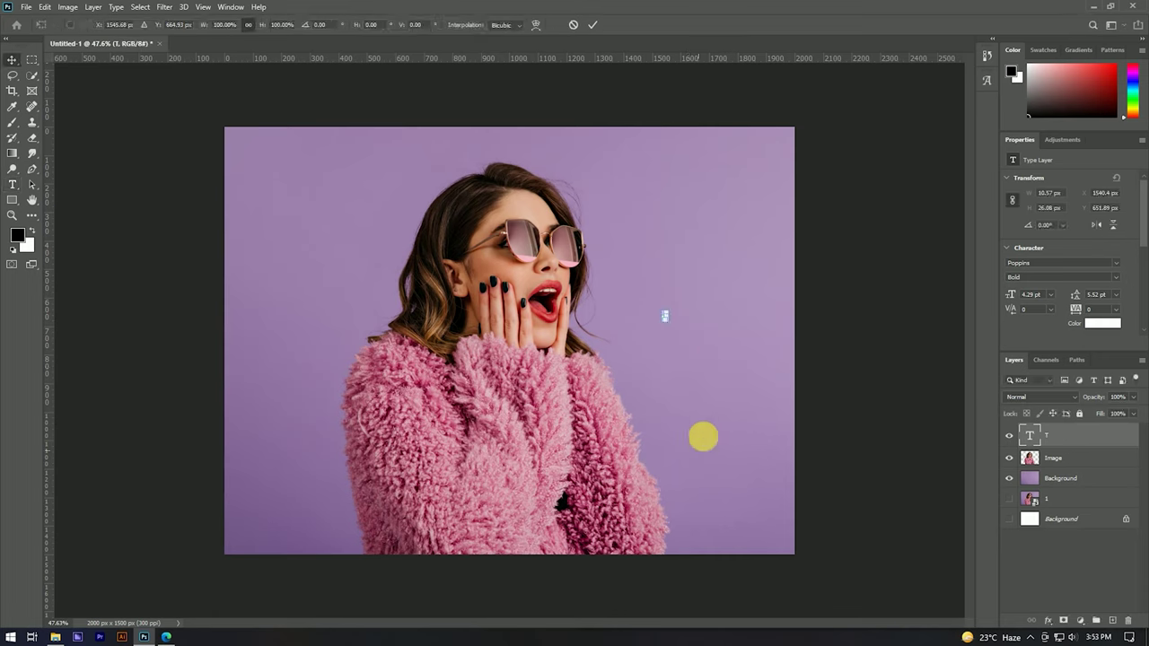
left_click_drag(684, 338, 718, 440)
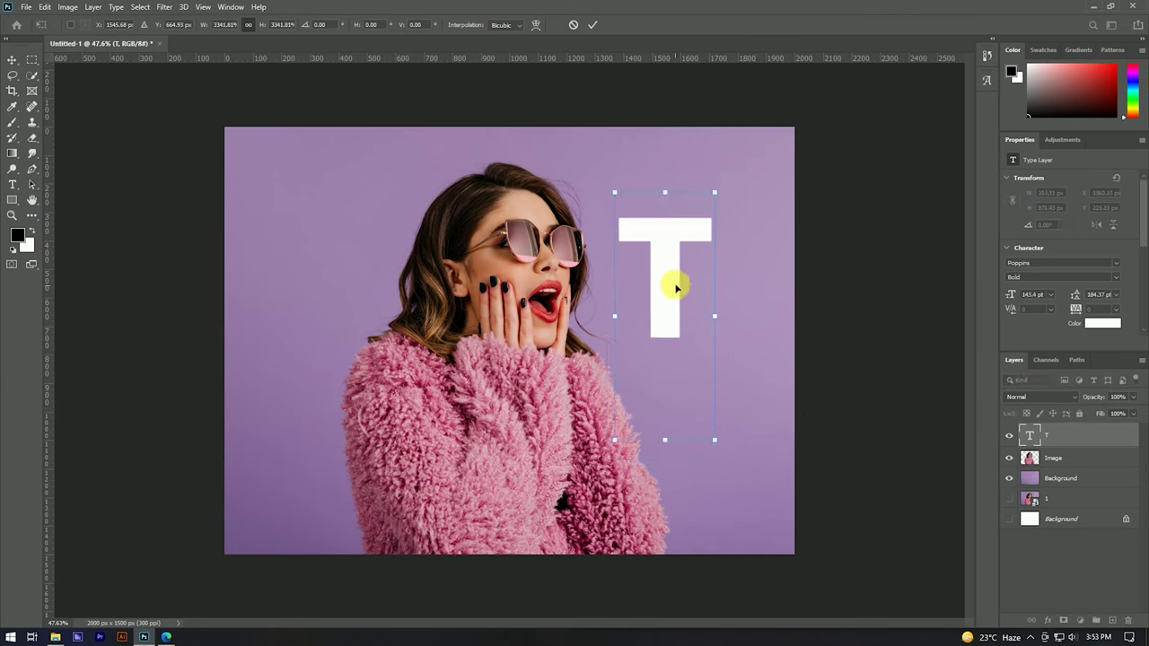
left_click_drag(672, 287, 500, 441)
left_click_drag(490, 352, 568, 341)
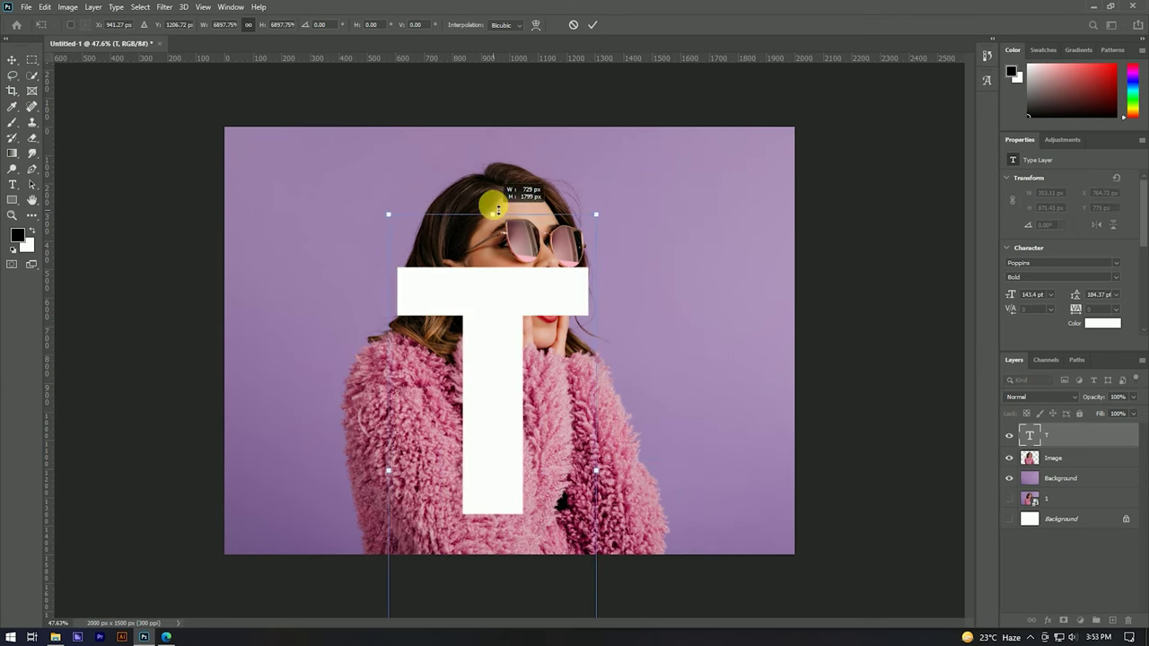
left_click_drag(495, 365, 517, 391)
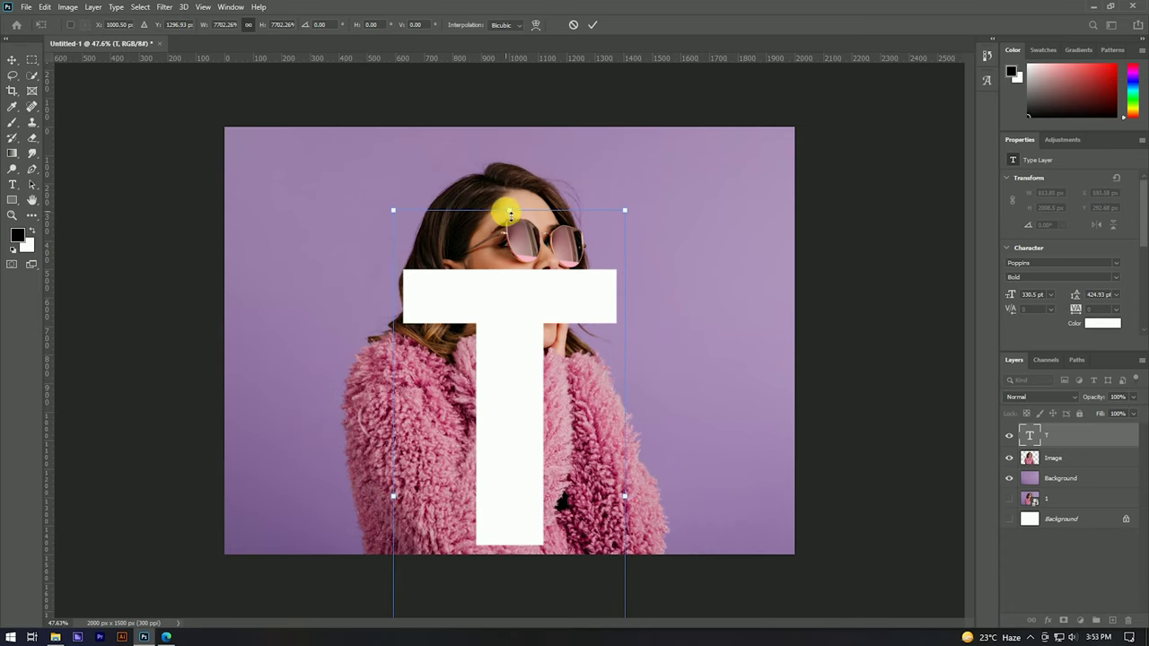
left_click_drag(513, 210, 509, 172)
left_click_drag(526, 305, 529, 317)
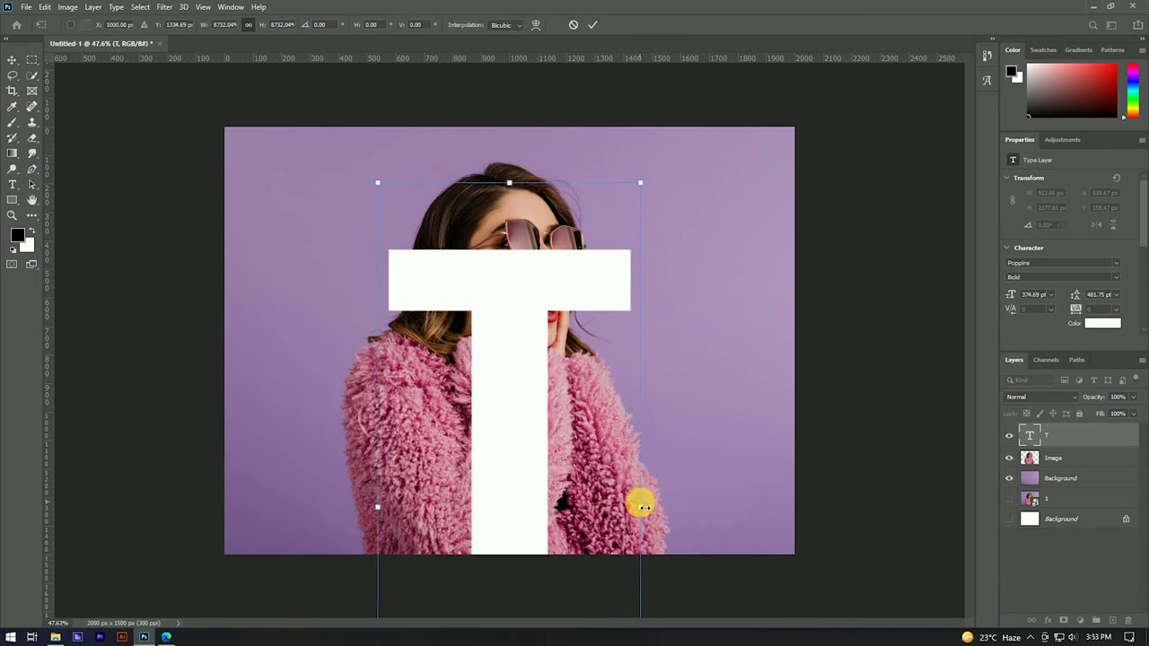
left_click_drag(639, 505, 654, 510)
mouse_move(518, 371)
left_mouse_down()
mouse_move(508, 381)
mouse_move(516, 371)
left_mouse_up()
Step: Commit the transform, set the T layer's fill to 0%, and add a 15 px stroke
left_click(592, 24)
scroll(508, 260, "up", 3)
scroll(512, 238, "down", 2)
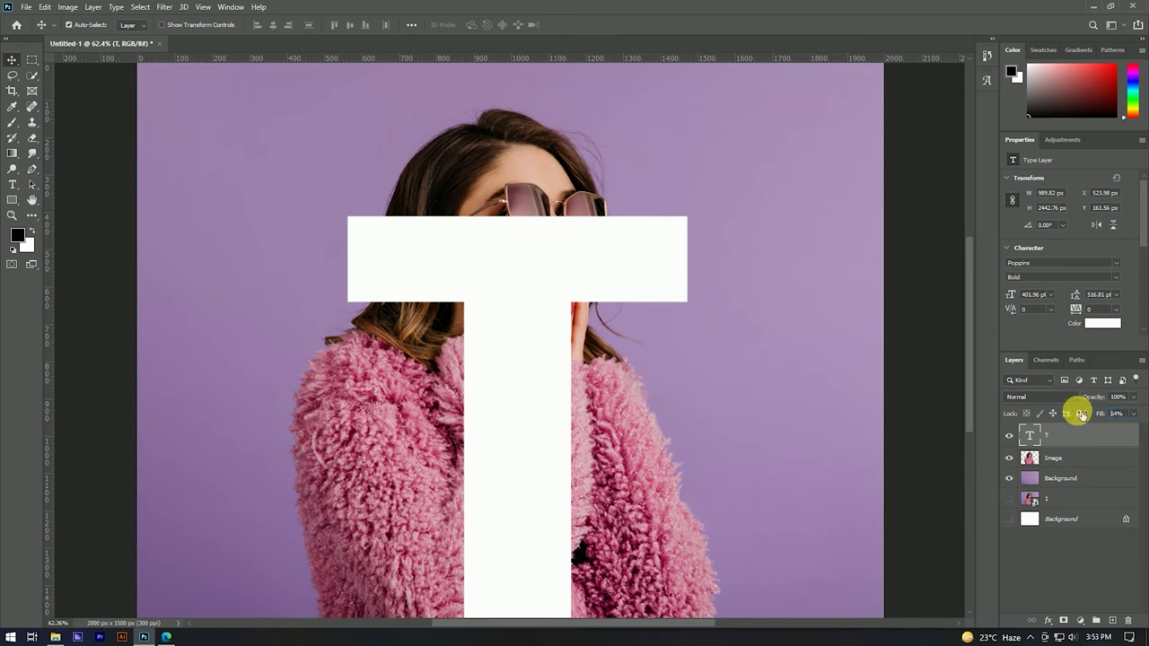
left_click_drag(1082, 414, 879, 419)
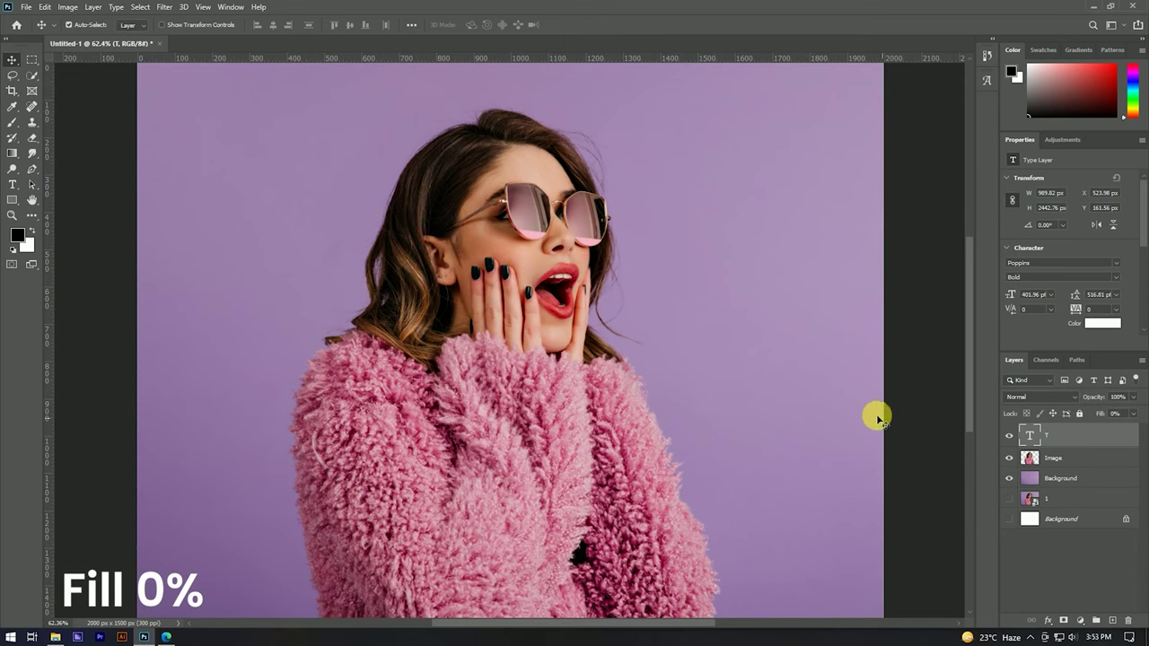
double_click(1115, 438)
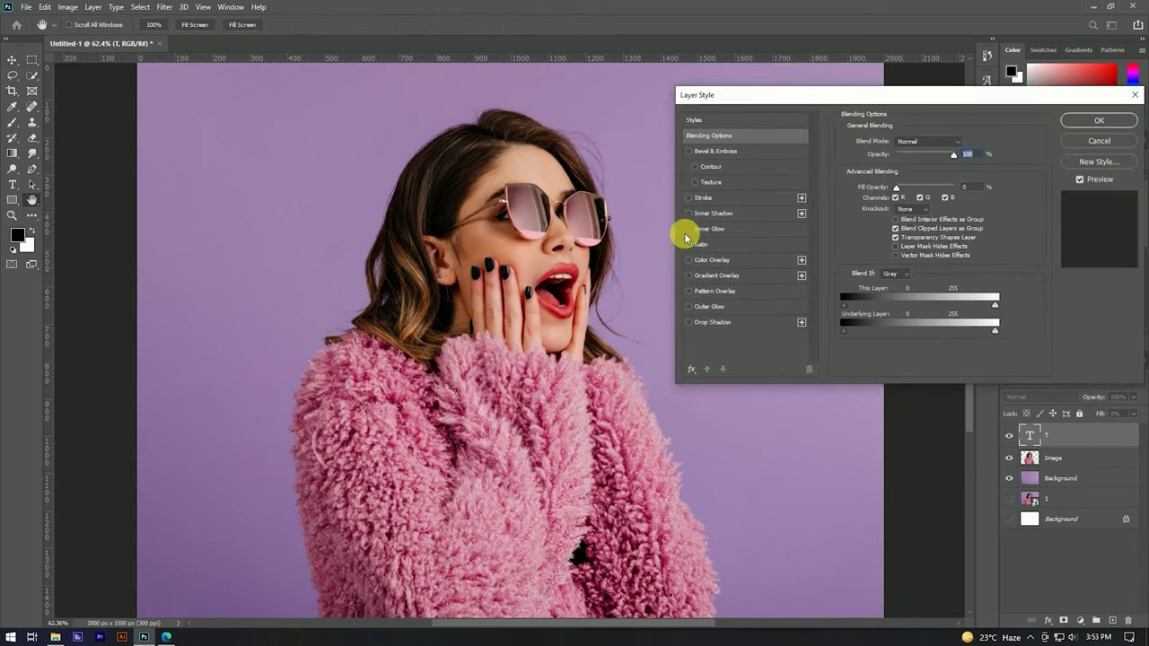
left_click(689, 197)
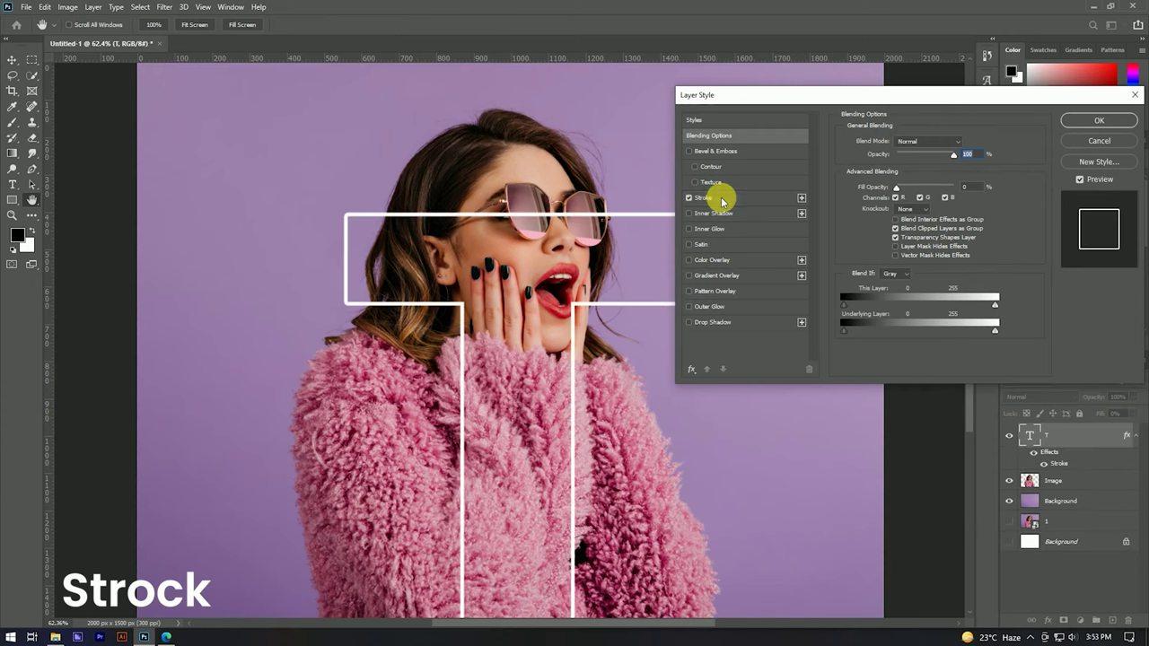
left_click(722, 199)
left_click(965, 141)
type("15")
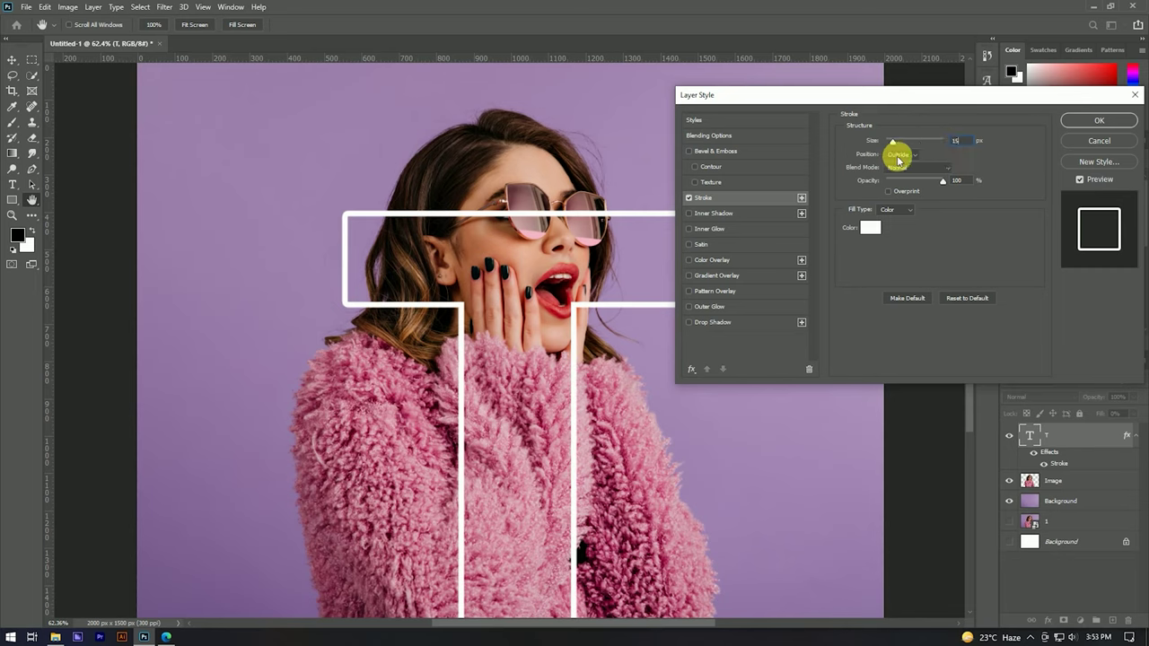
Step: Add an inner shadow (choke 8 %, size 49 px) and a 29 px drop shadow
left_click(688, 213)
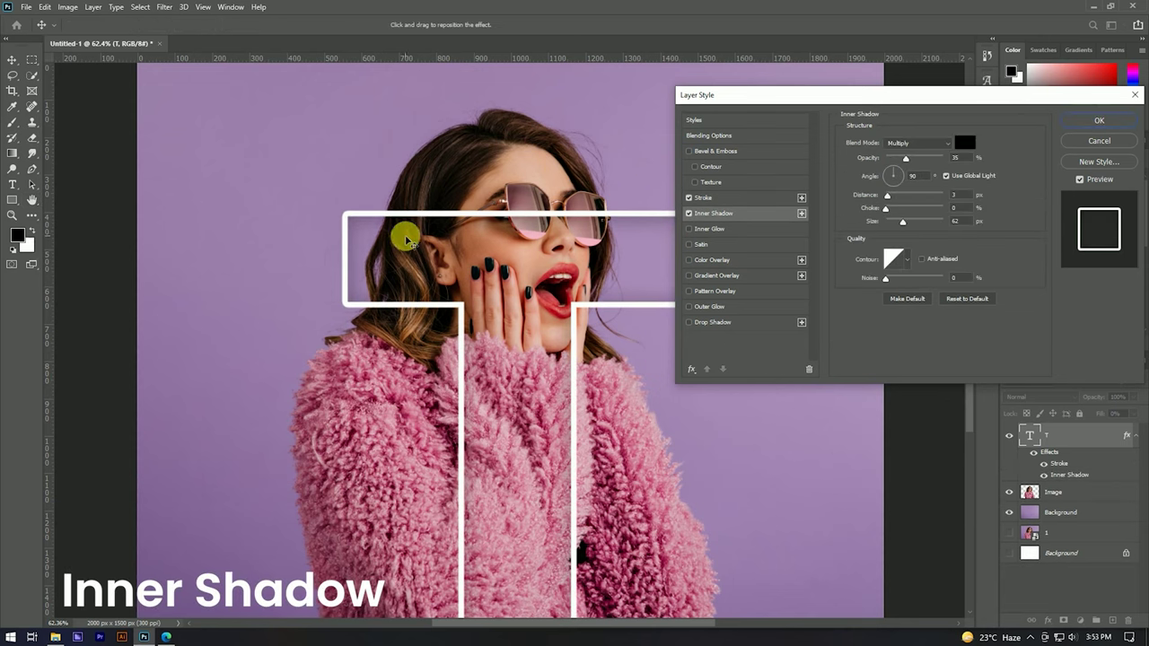
left_click_drag(886, 210, 891, 211)
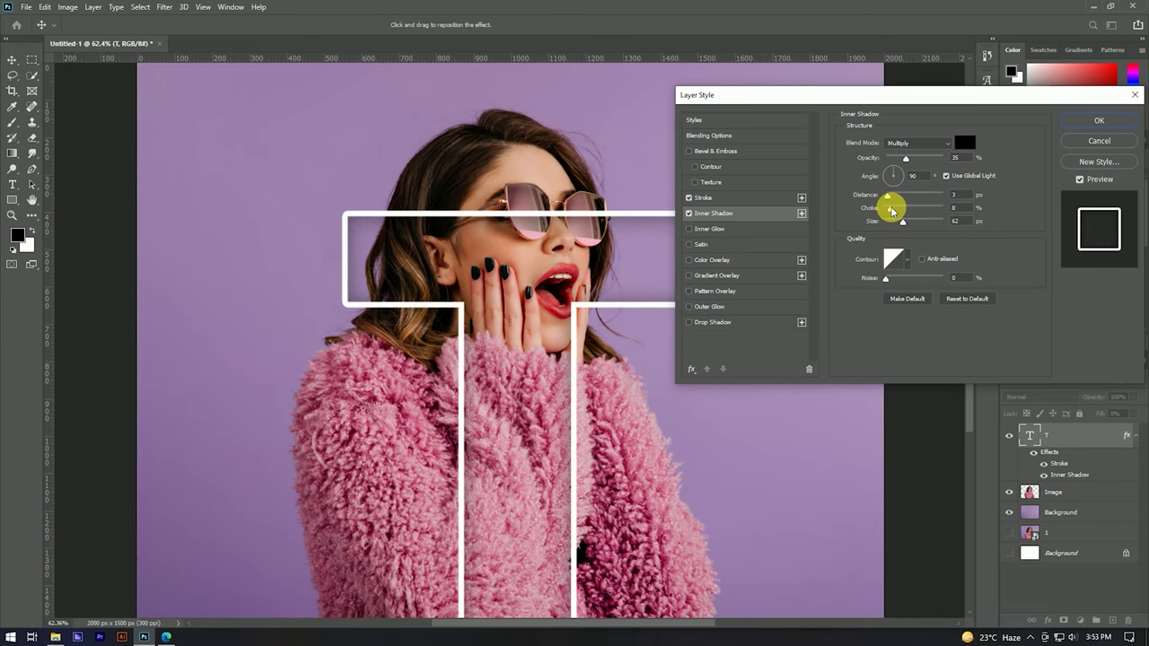
left_click_drag(902, 220, 903, 221)
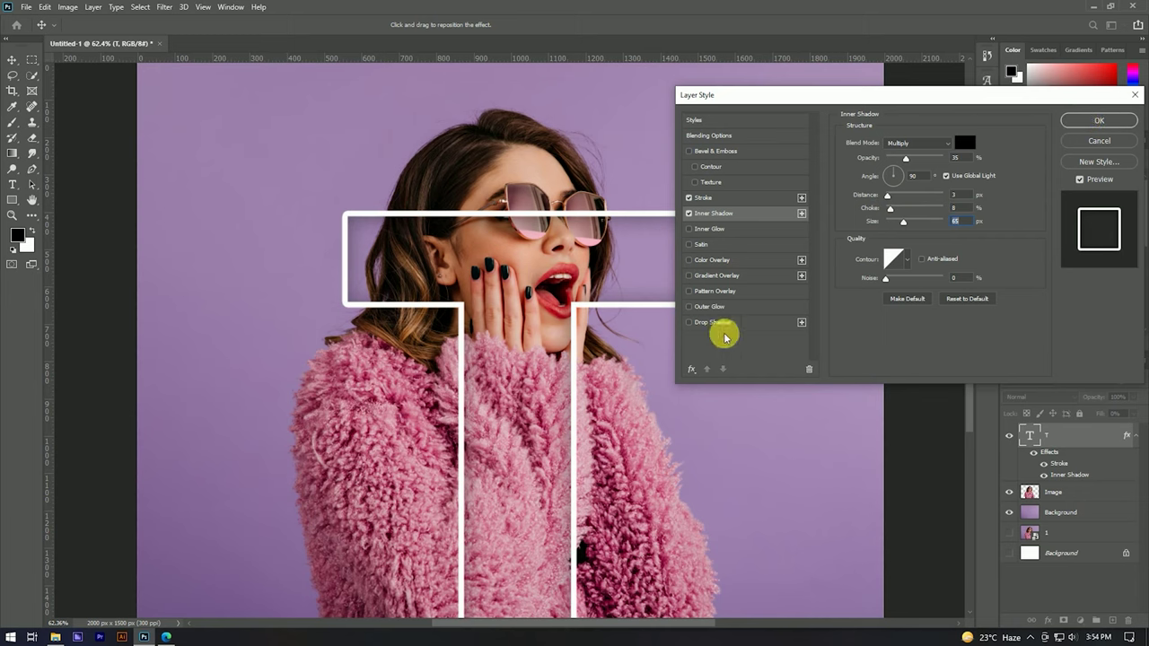
left_click(689, 323)
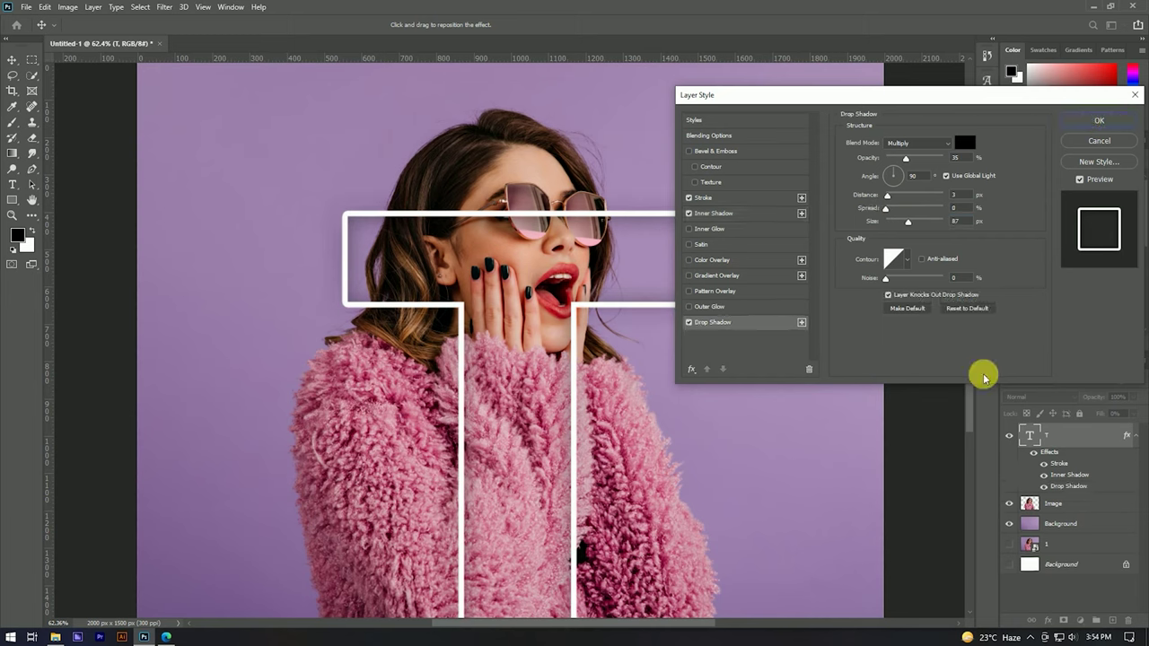
mouse_move(907, 221)
left_mouse_down()
mouse_move(896, 223)
mouse_move(898, 209)
left_mouse_up()
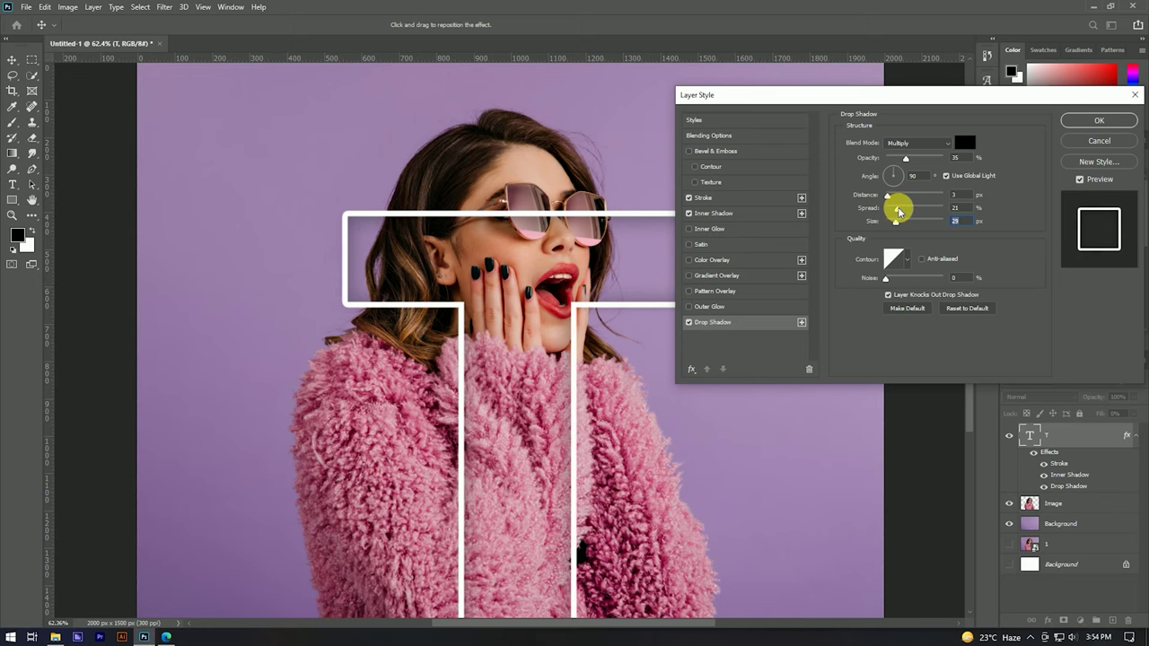
left_click(1098, 120)
scroll(537, 202, "down", 2)
Step: Load the T layer's letter shape as a selection
scroll(537, 203, "up", 1)
scroll(513, 248, "up", 1)
scroll(539, 232, "down", 1)
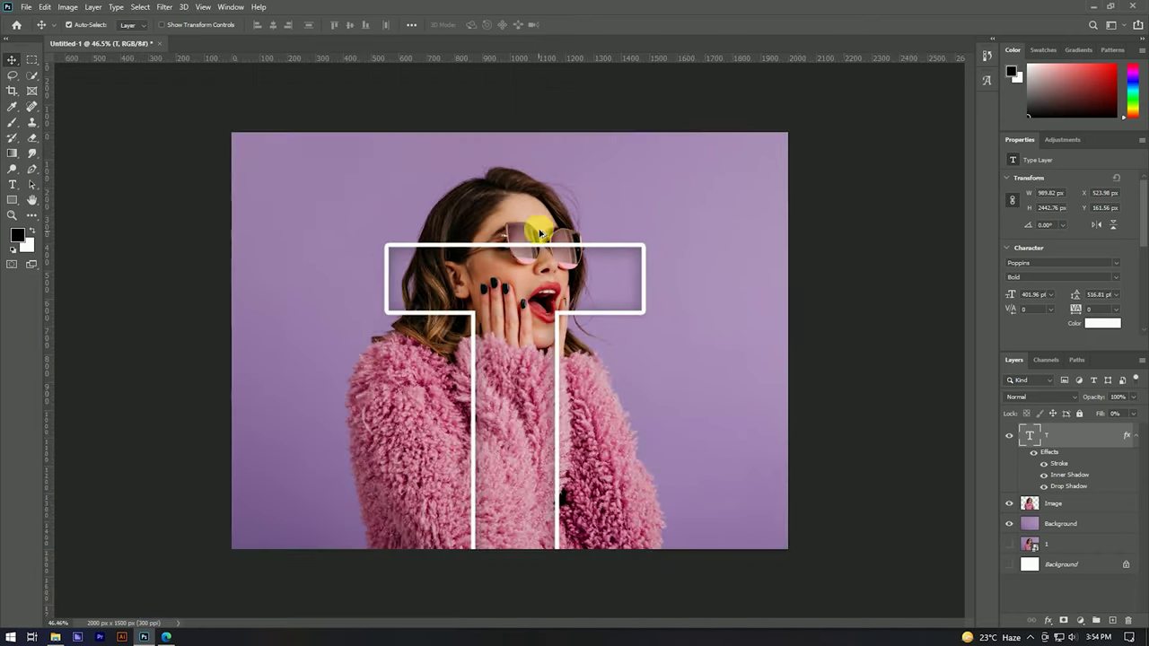
left_click(1139, 437)
left_click(1030, 437, "ctrl")
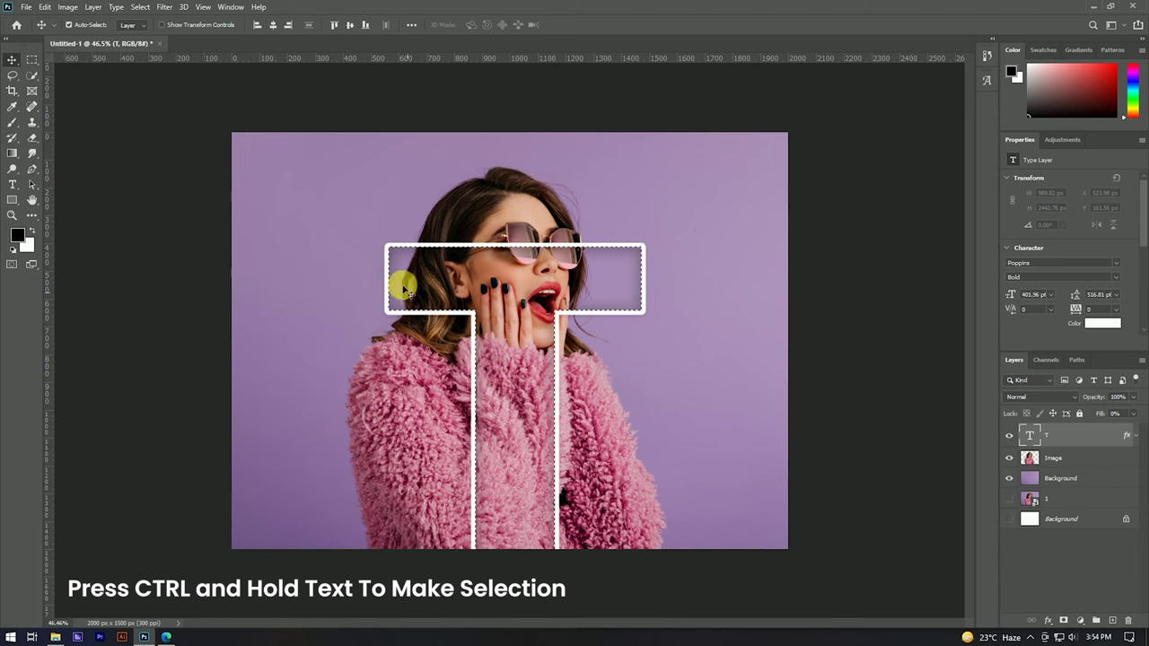
Step: Convert the Image layer to a smart object and mask it to the T selection
left_click(1052, 458)
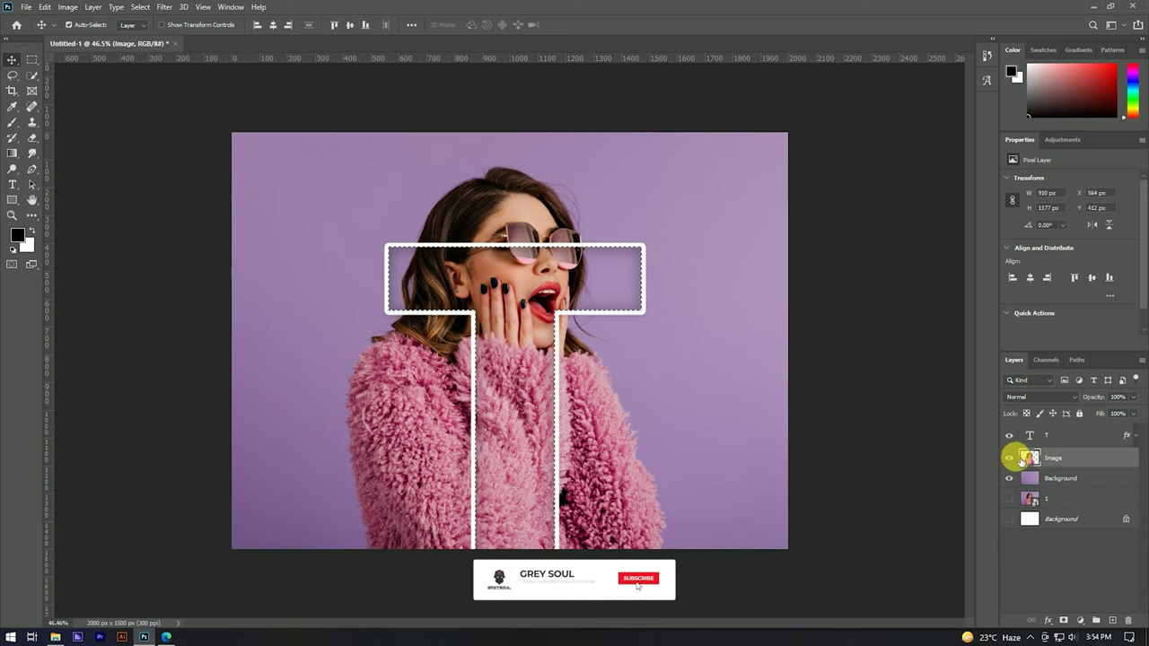
right_click(1068, 453)
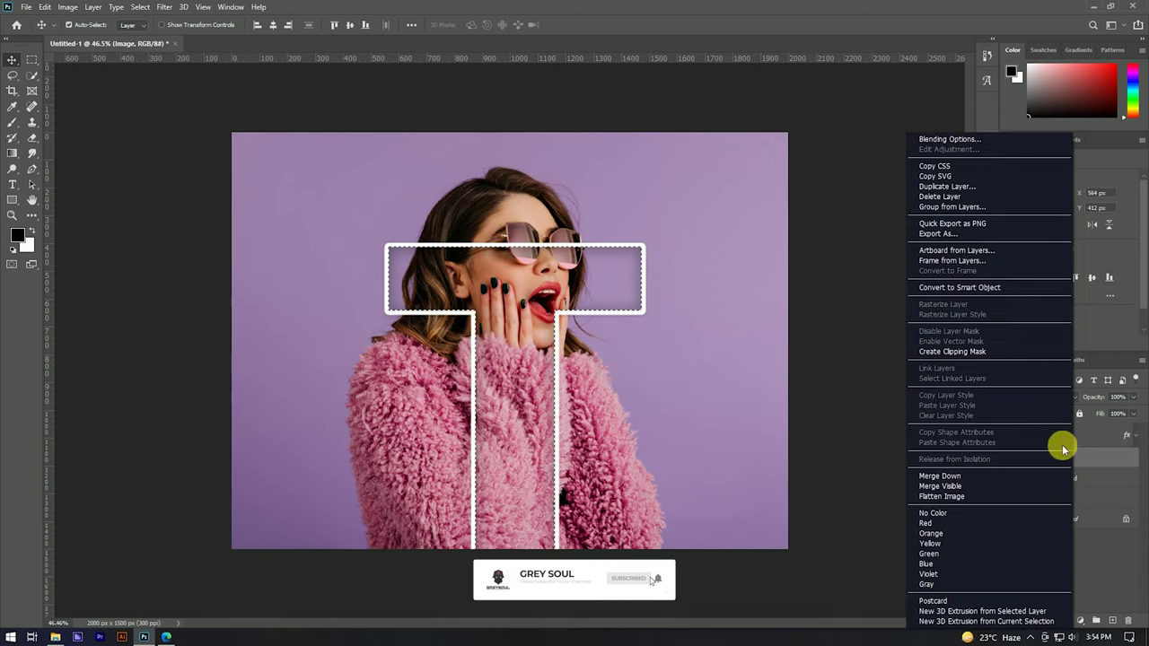
left_click(958, 287)
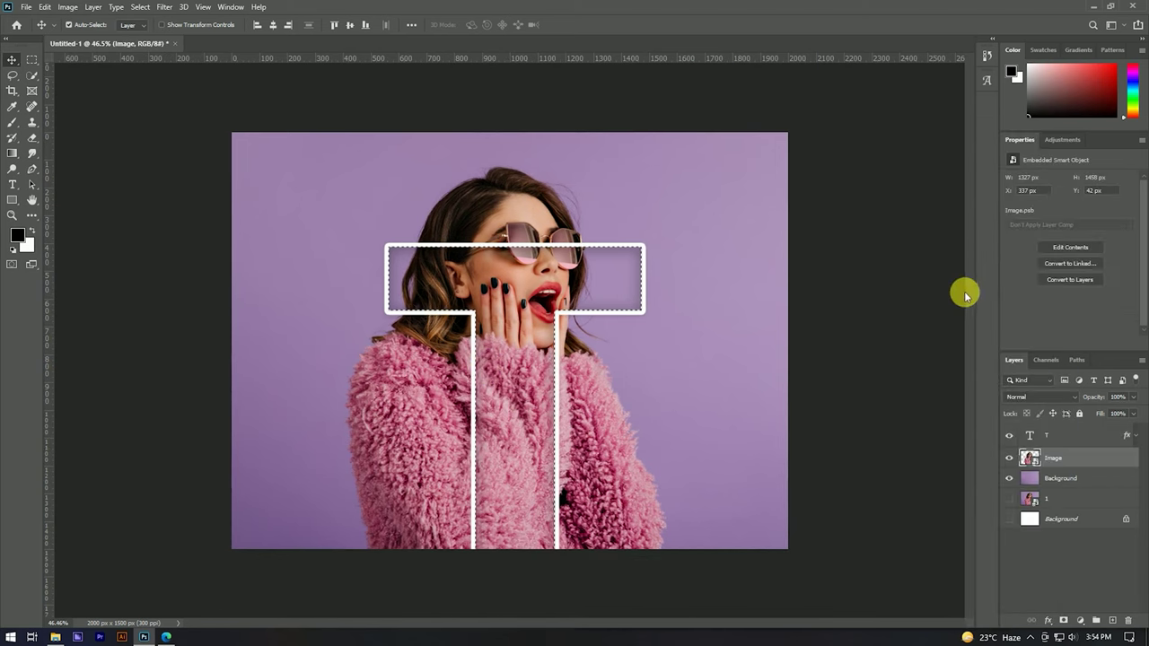
left_click(1065, 619)
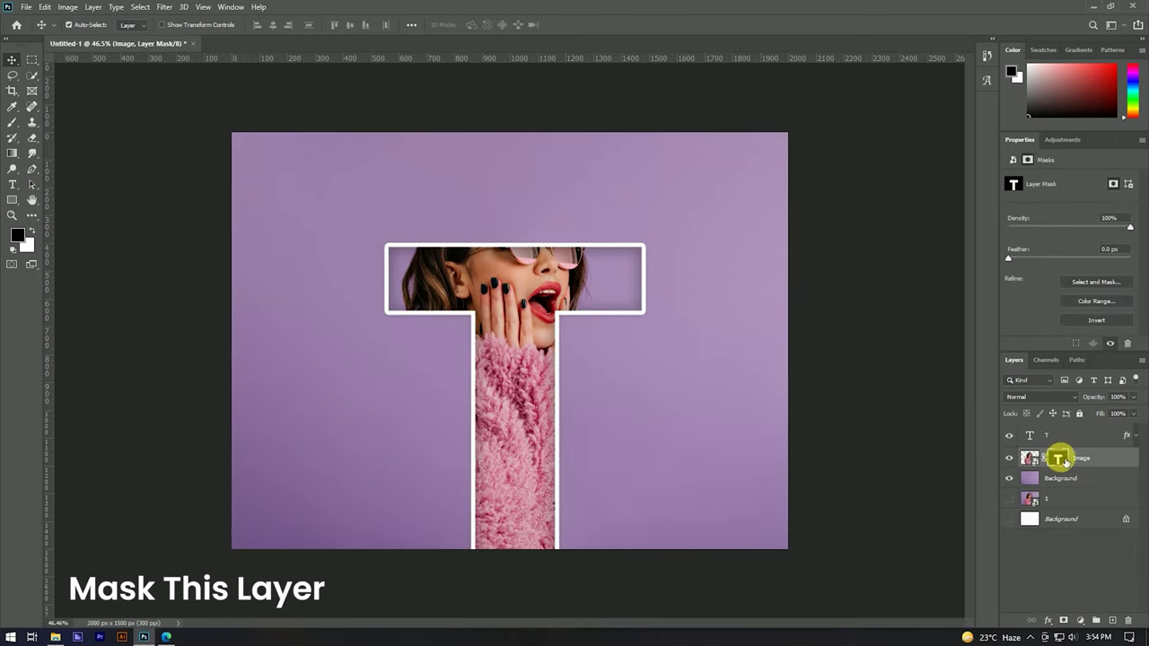
left_click(1009, 458)
left_click(1008, 457)
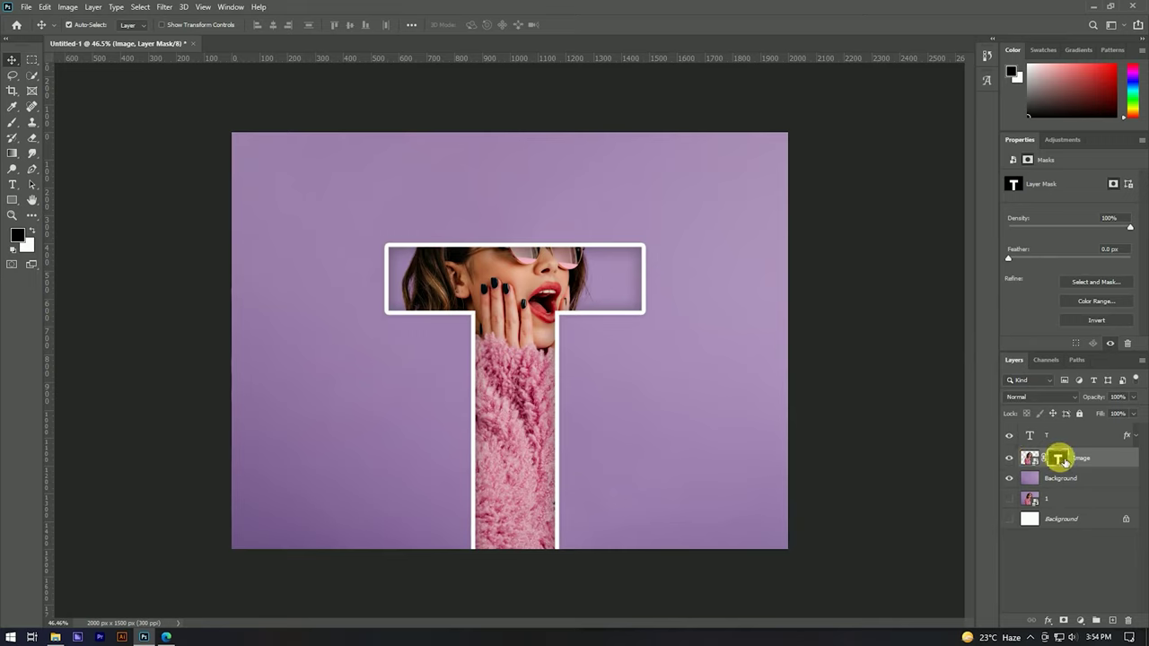
left_click(15, 123)
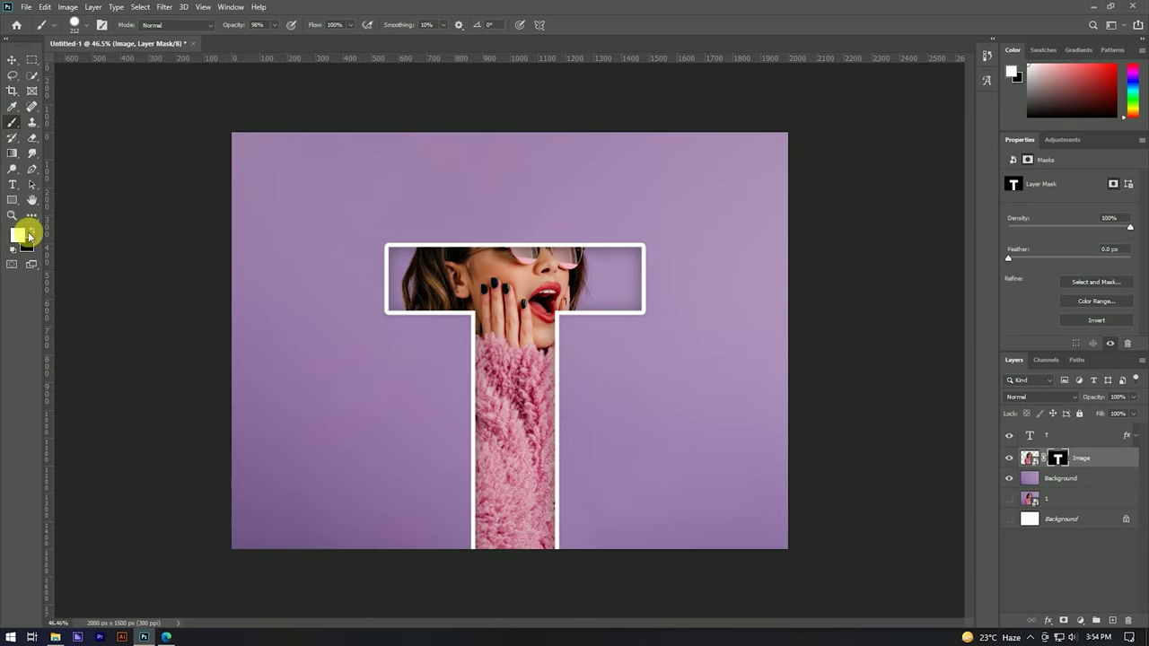
Step: Set the foreground colour to white and zoom in on the canvas
left_click(25, 236)
left_click_drag(790, 260, 728, 217)
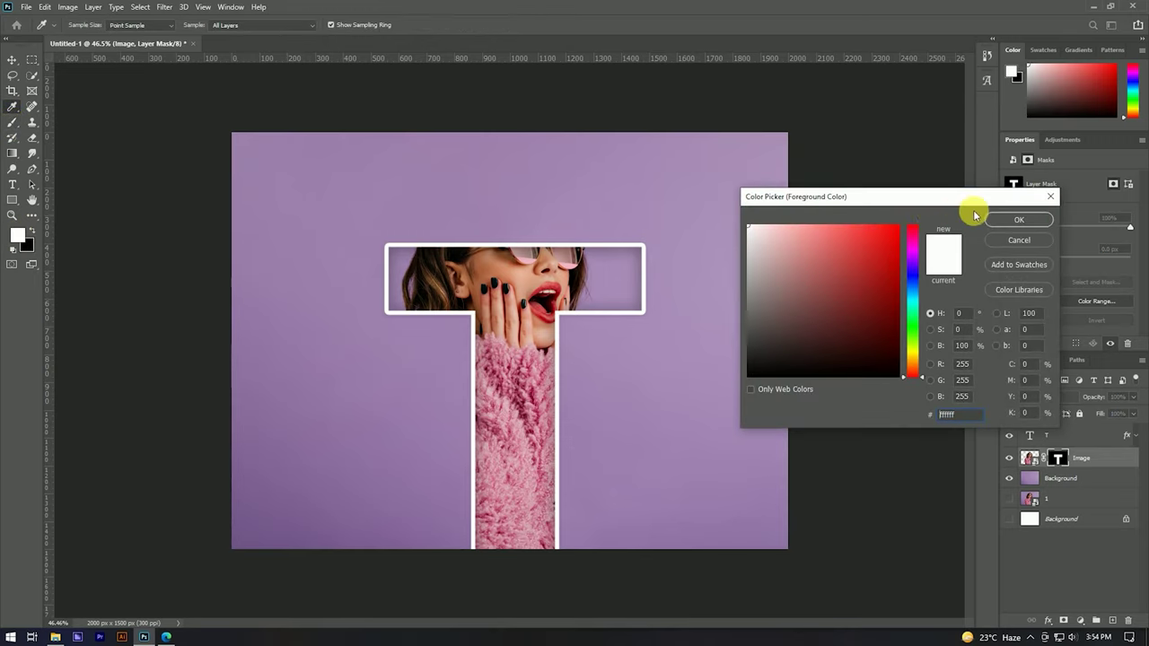
left_click(1018, 219)
scroll(493, 239, "up", 1)
scroll(505, 246, "up", 1)
scroll(504, 254, "up", 1)
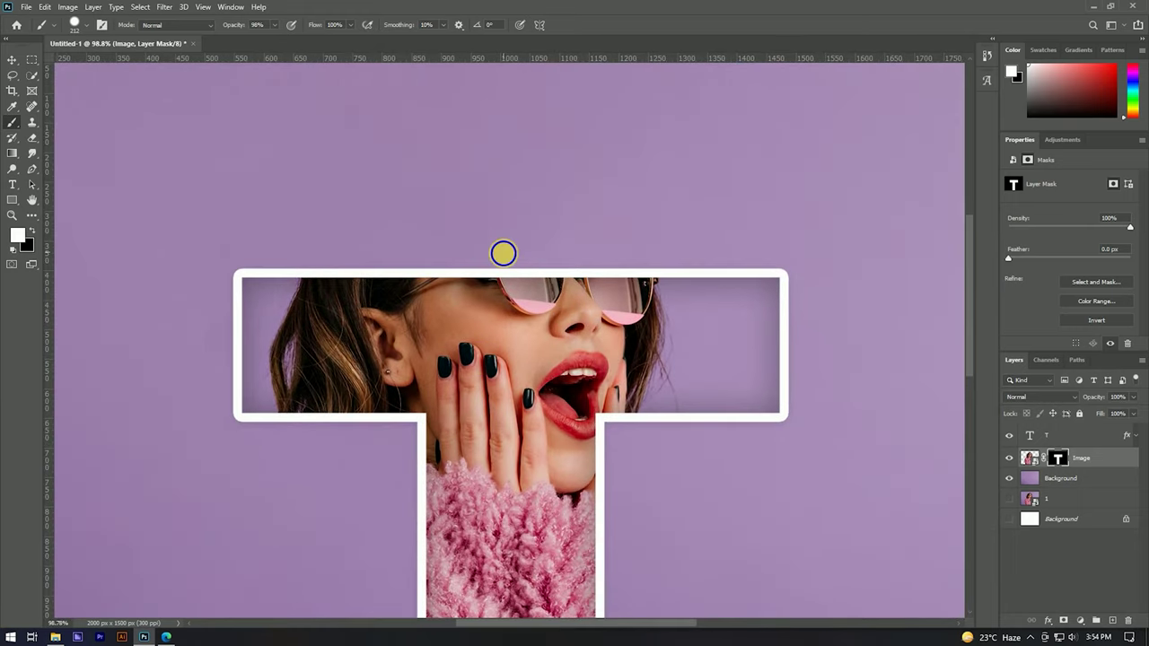
Step: Paint white on the Image layer mask to restore the hair and sunglasses above the T
left_click(368, 263)
mouse_move(373, 232)
left_mouse_down()
mouse_move(426, 170)
mouse_move(593, 174)
mouse_move(638, 264)
mouse_move(479, 255)
mouse_move(584, 230)
left_mouse_up()
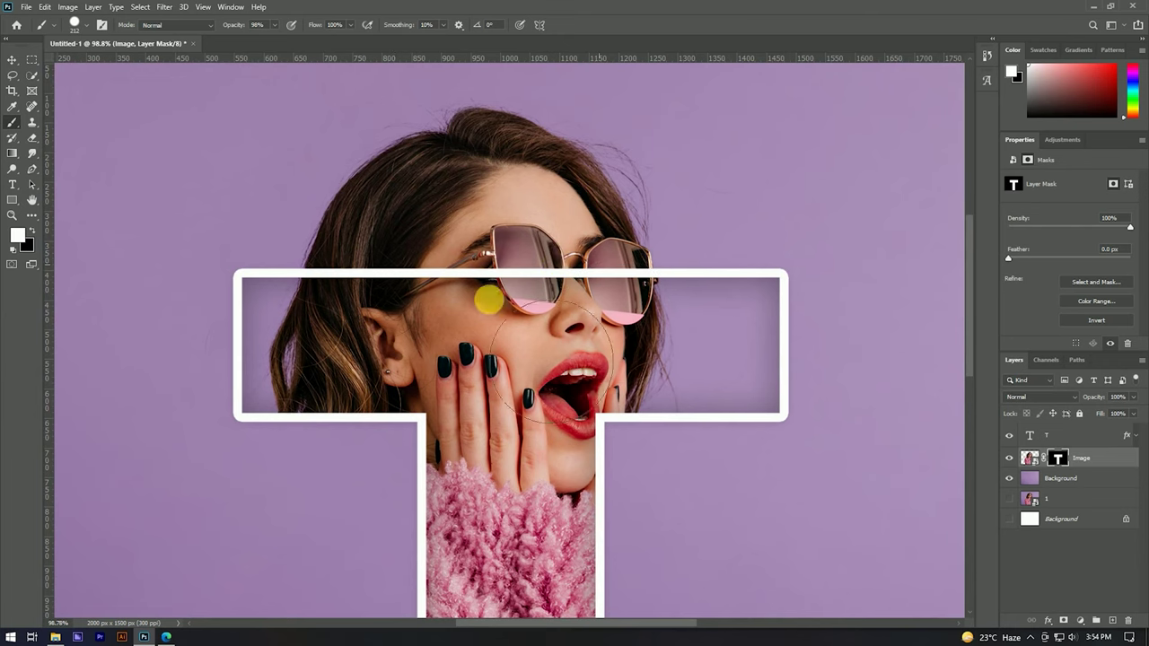
scroll(529, 225, "down", 4, "alt")
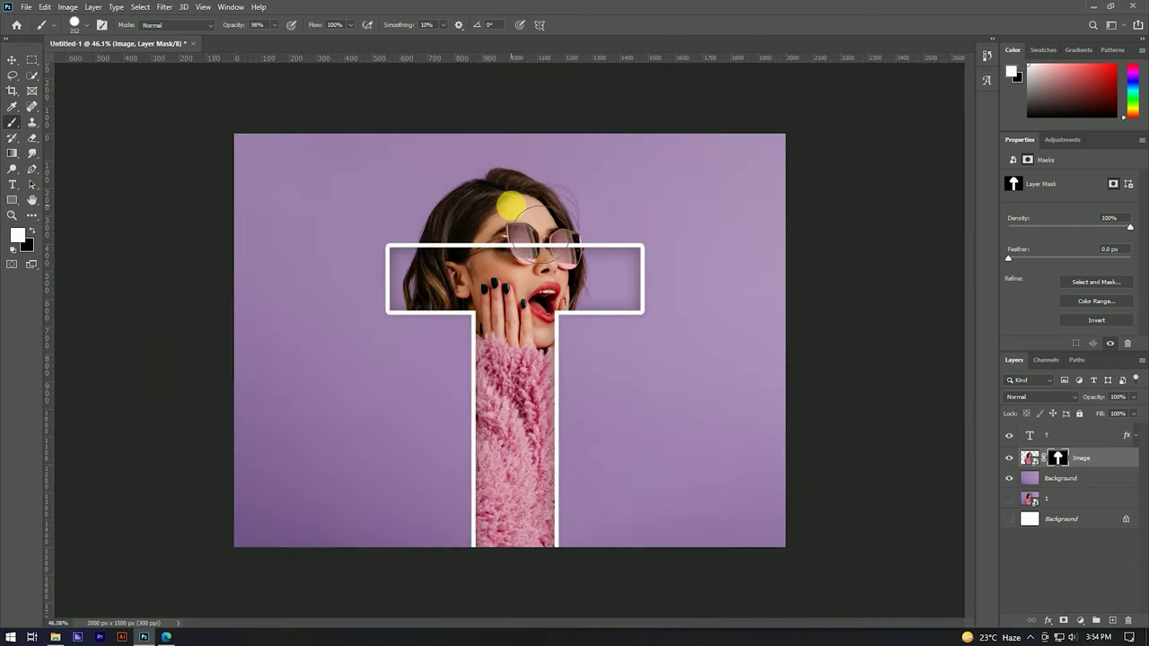
scroll(510, 207, "up", 3, "alt")
scroll(520, 212, "down", 2, "alt")
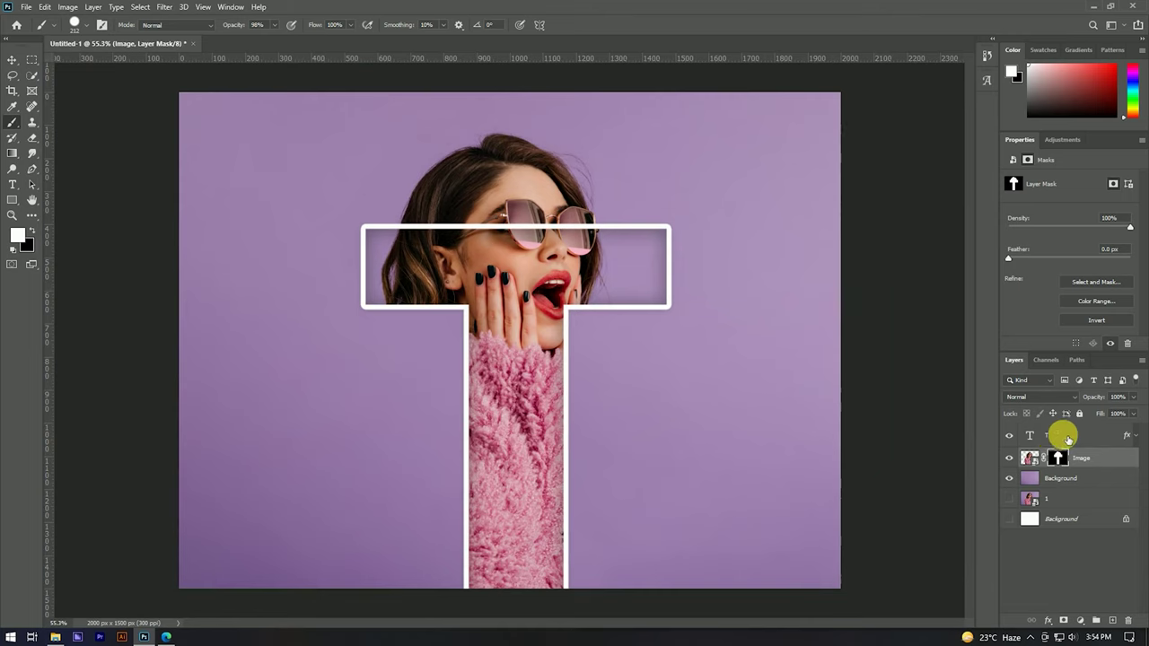
left_click(1066, 439)
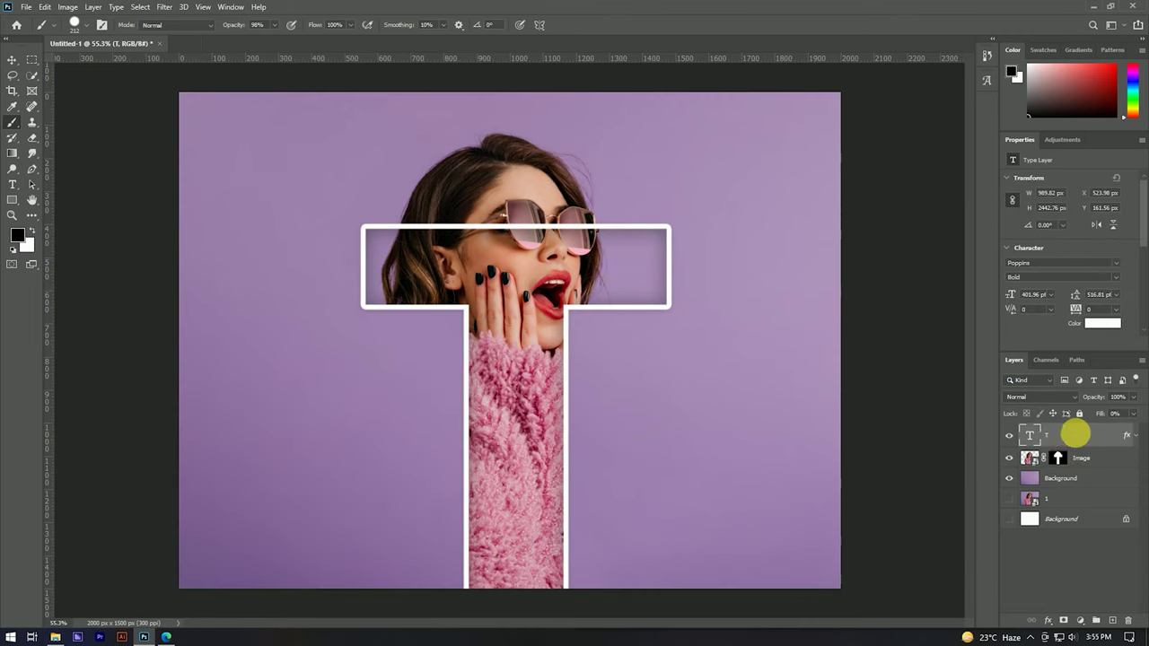
Step: Convert the T layer to a Smart Object, add a layer mask, and set foreground to black
right_click(1075, 434)
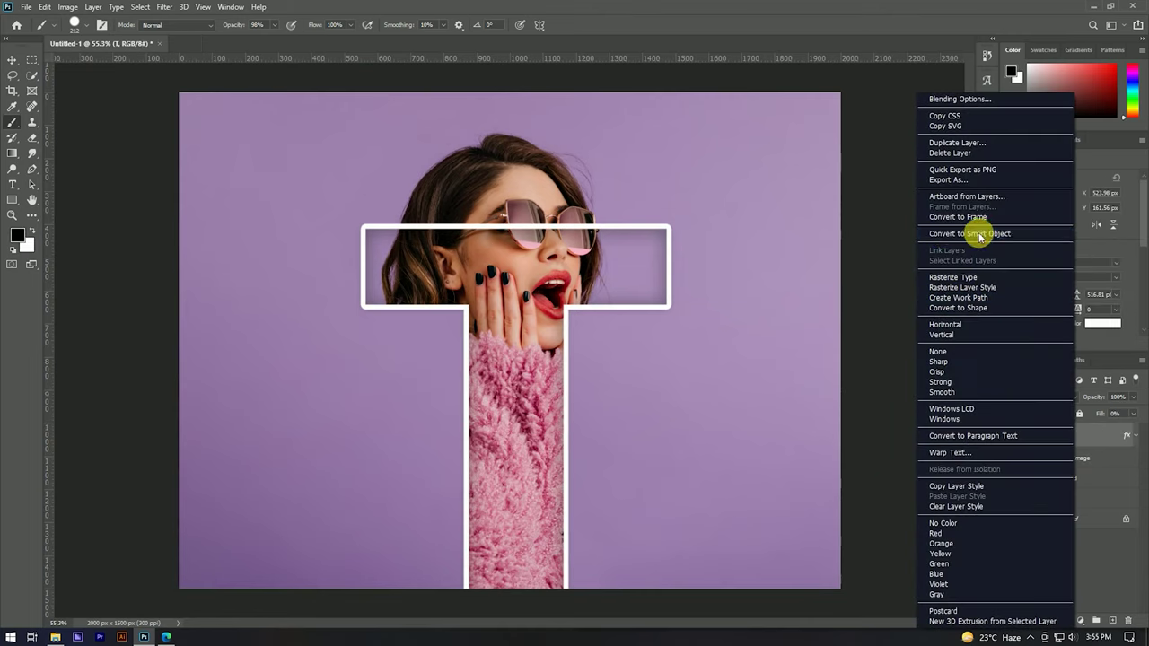
left_click(979, 236)
left_click(1064, 620)
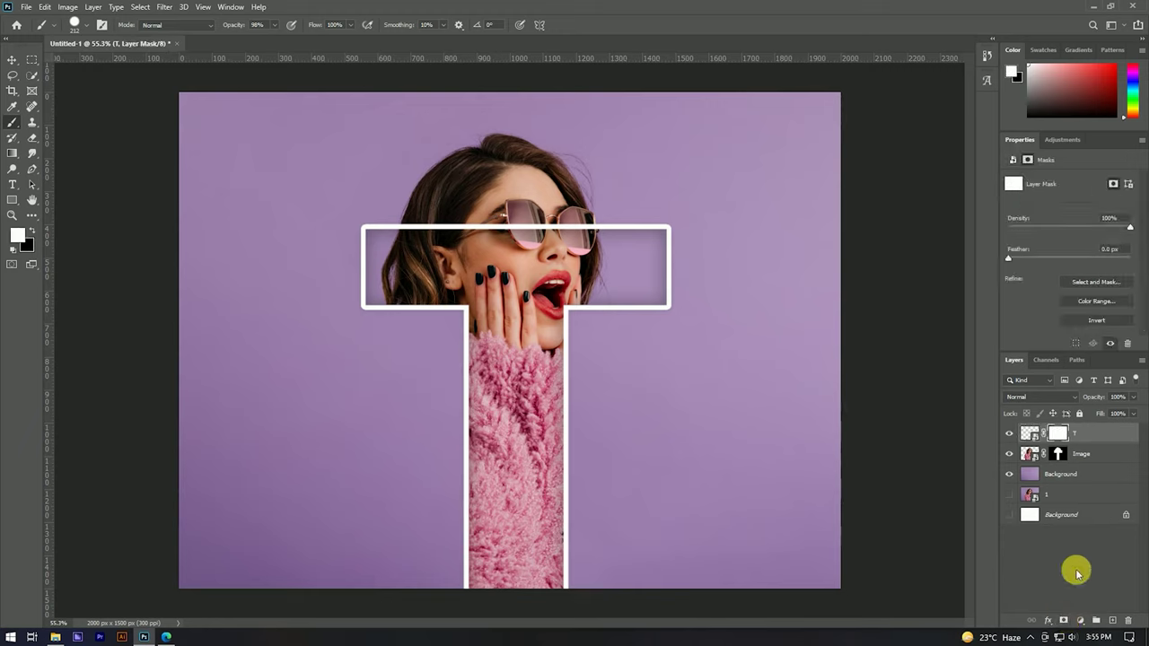
left_click(18, 236)
left_click_drag(843, 346, 900, 377)
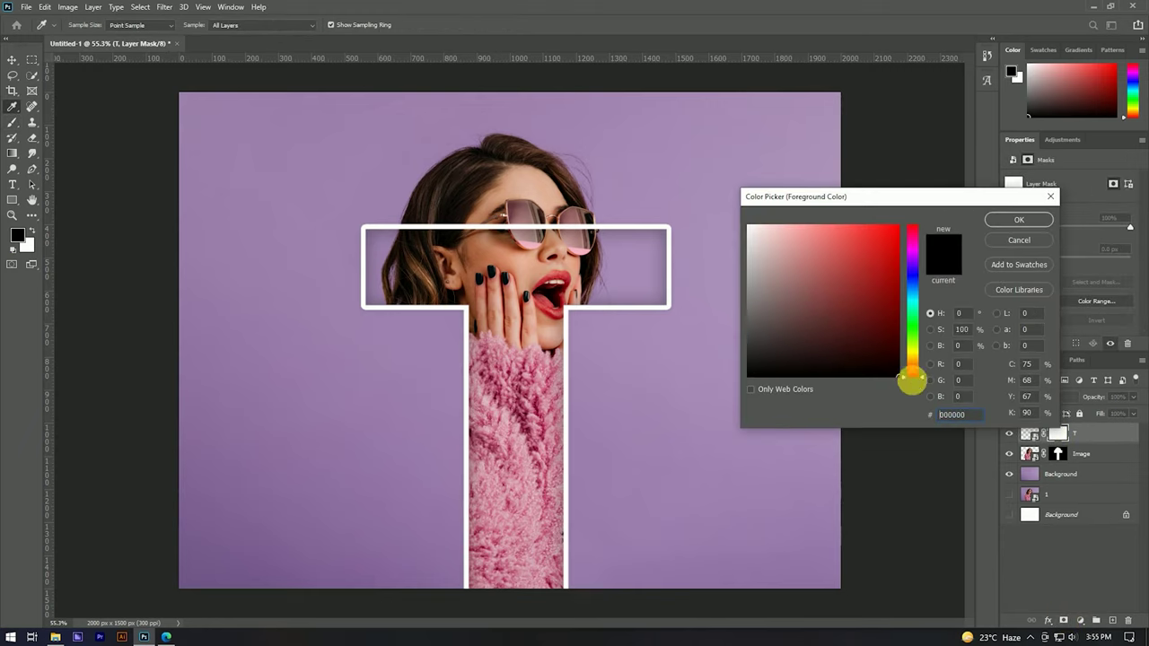
left_click(1003, 222)
Step: Brush black on the T mask to hide the top bar where it crosses her face
key("b")
scroll(526, 198, "up", 3)
left_click_drag(372, 261, 604, 253)
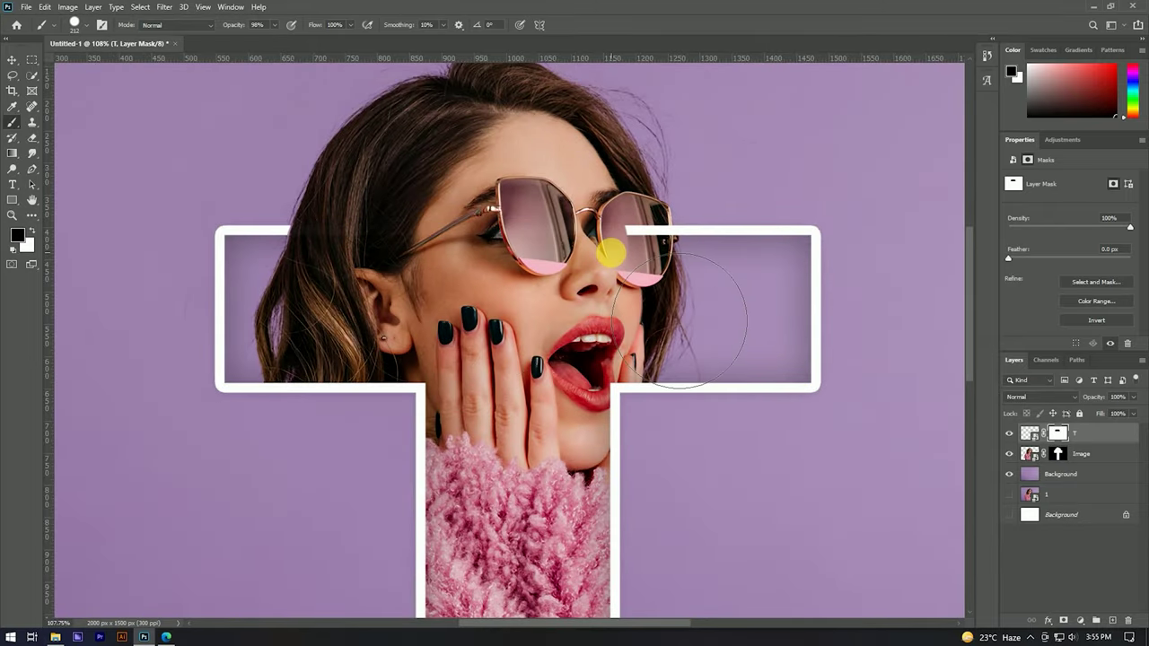
scroll(607, 253, "up", 5)
mouse_move(664, 239)
left_mouse_down()
mouse_move(639, 261)
mouse_move(707, 242)
left_mouse_up()
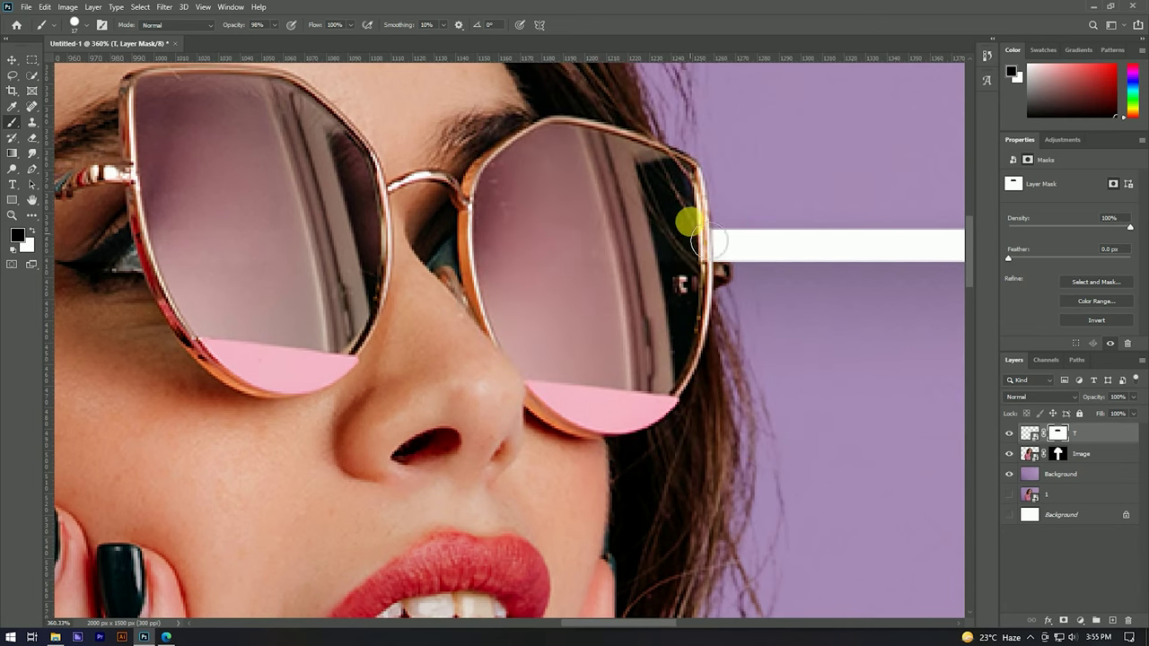
scroll(708, 256, "down", 5)
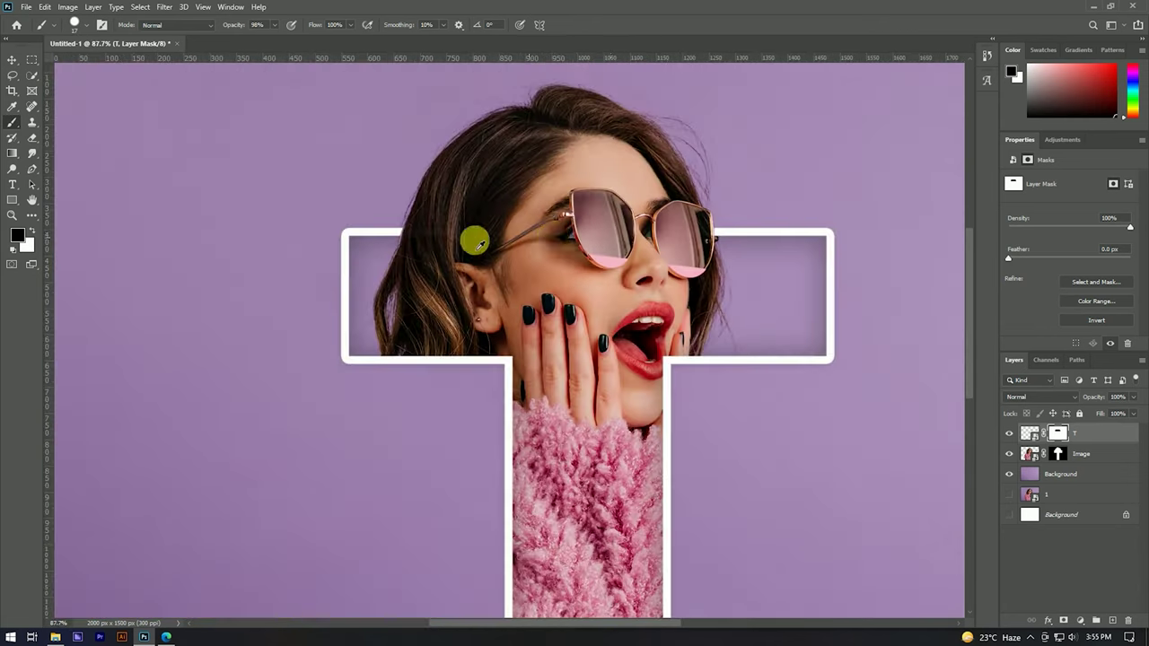
scroll(554, 238, "up", 3)
scroll(410, 221, "up", 2)
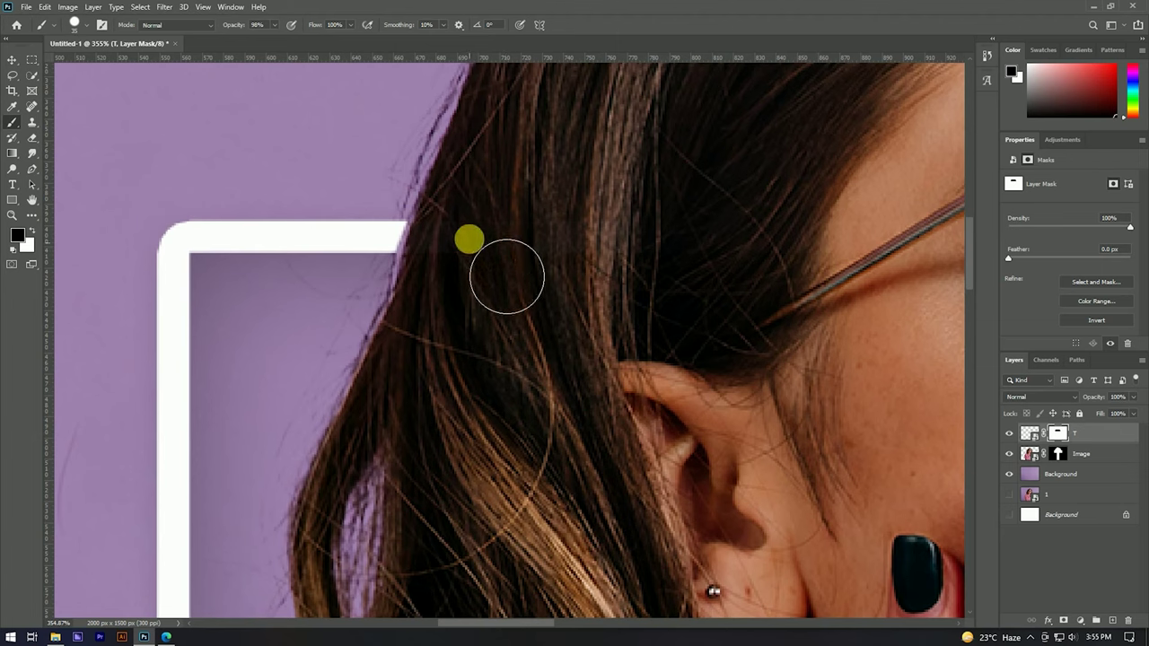
Step: At 100% brush opacity, refine the T's top edge beside the hair
left_click_drag(235, 25, 244, 25)
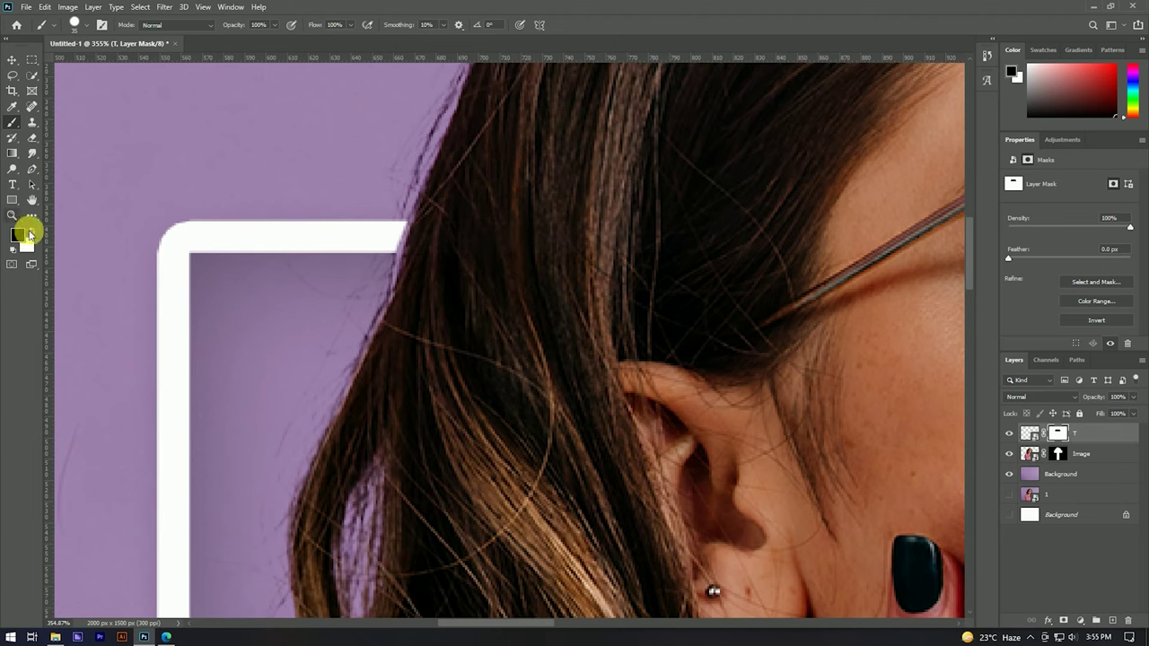
left_click_drag(376, 225, 354, 256)
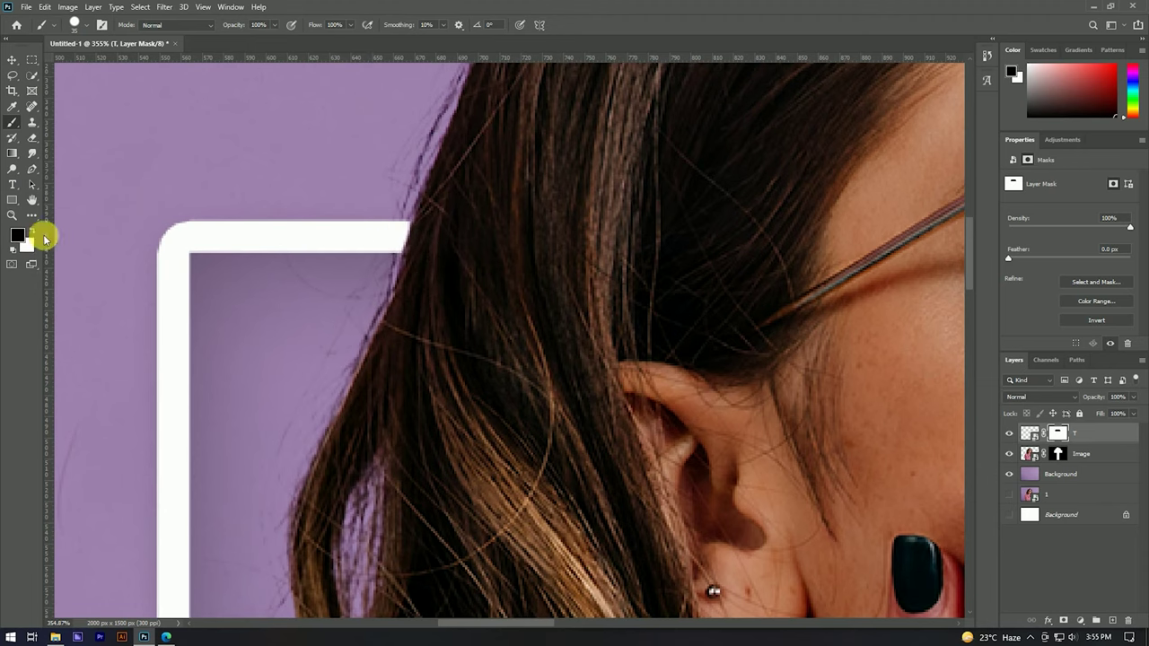
scroll(485, 269, "down", 3, "alt")
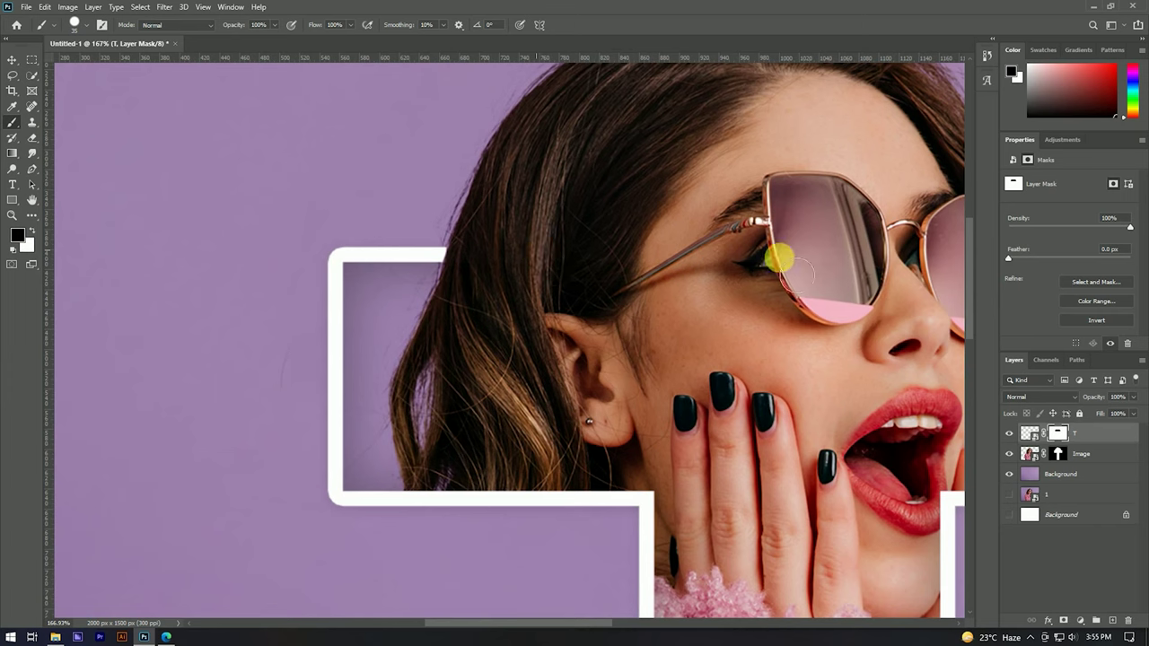
scroll(516, 287, "down", 3)
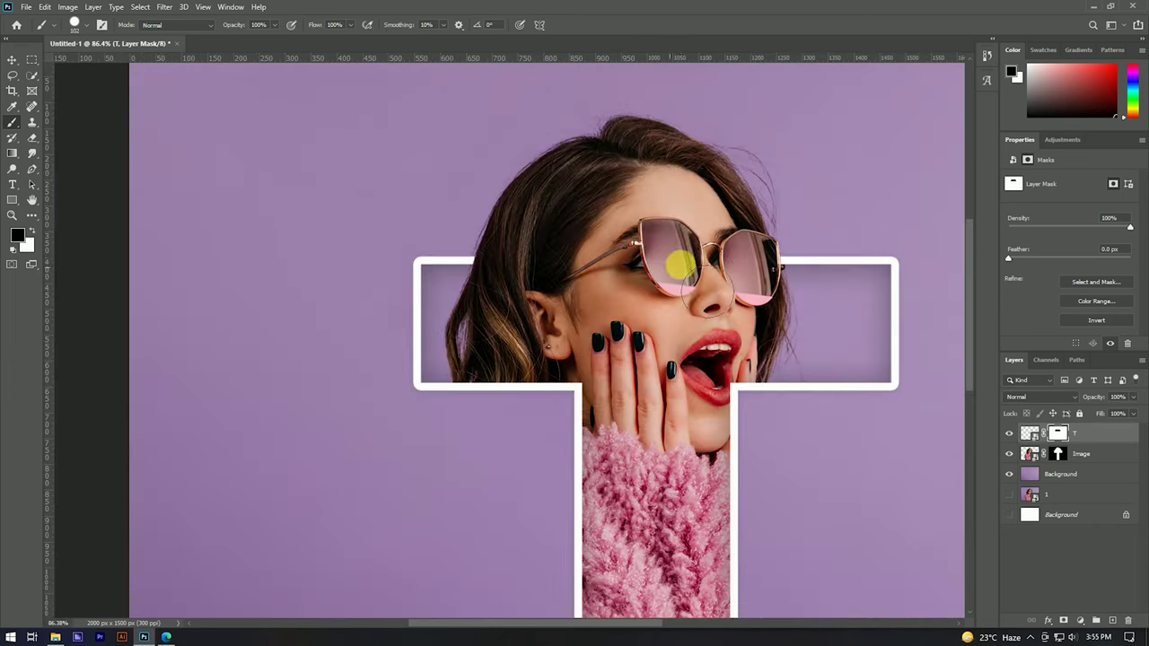
scroll(620, 243, "down", 2)
scroll(604, 251, "down", 3)
scroll(525, 255, "up", 4)
scroll(566, 241, "down", 2)
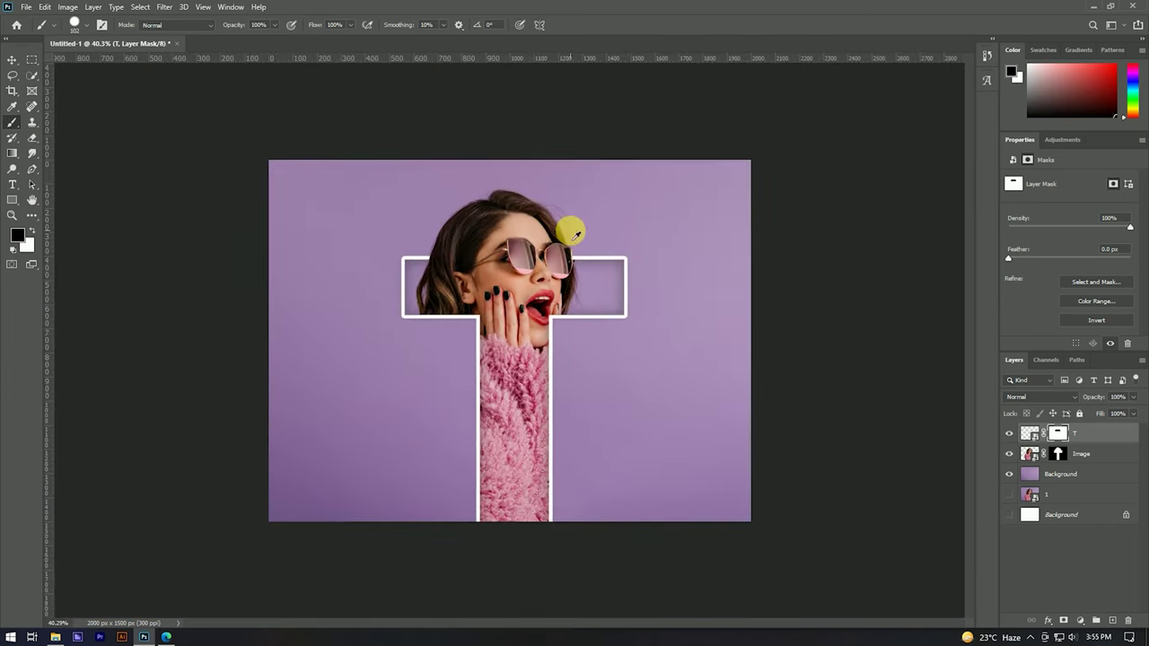
Step: Group the T and Image layers into Group 1
left_click(12, 59)
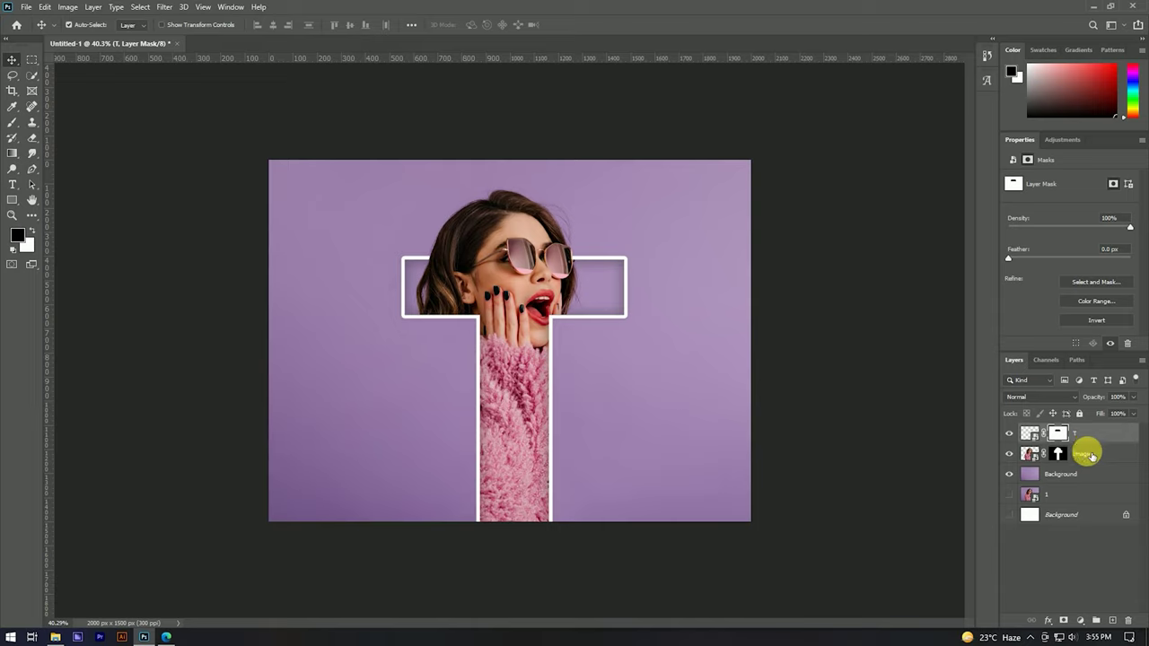
left_click(1091, 456, "shift")
key("ctrl+g")
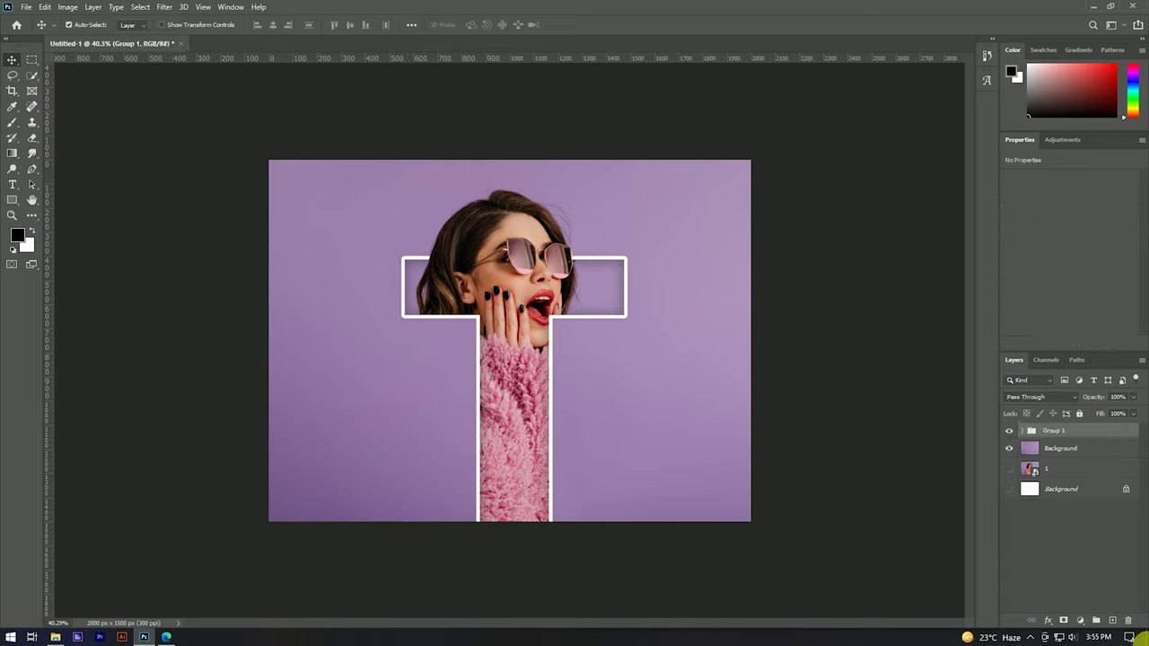
Step: Move Group 1 slightly lower on the canvas and fit the view to the screen
key("ctrl+t")
left_click_drag(517, 379, 520, 396)
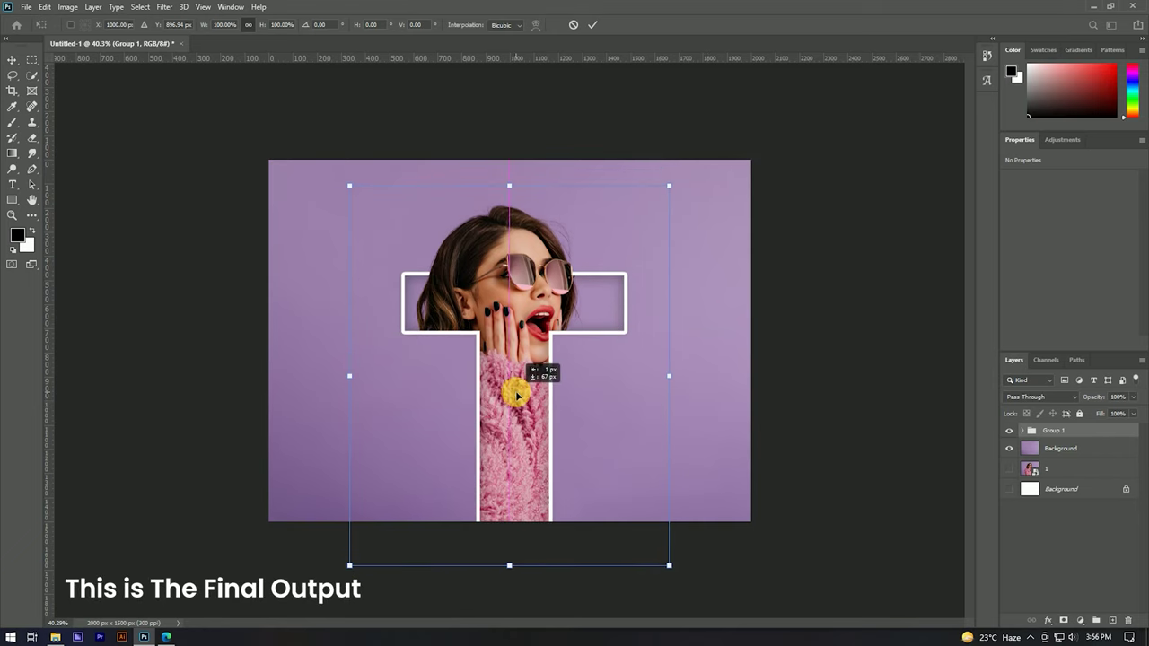
left_click(592, 27)
key("ctrl+0")
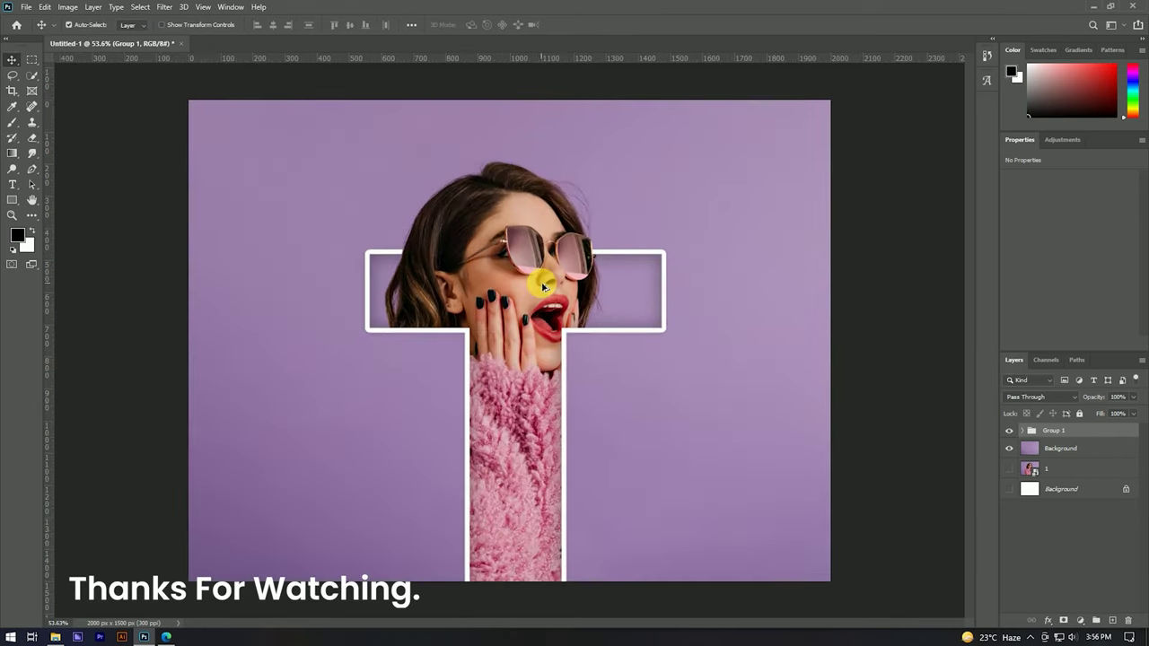